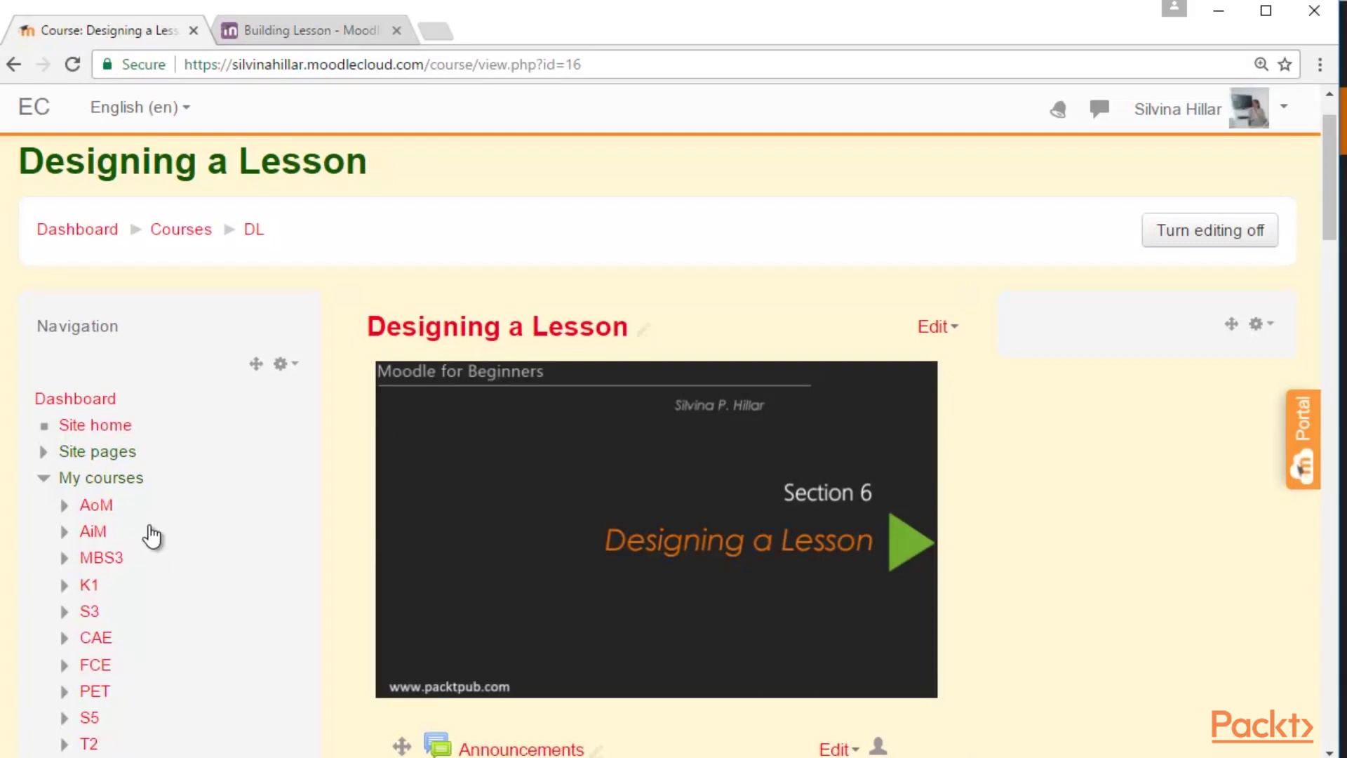
Add a new Lesson activity to the 'Adding Content to a Lesson' course section.
scroll(171, 517, down, 5)
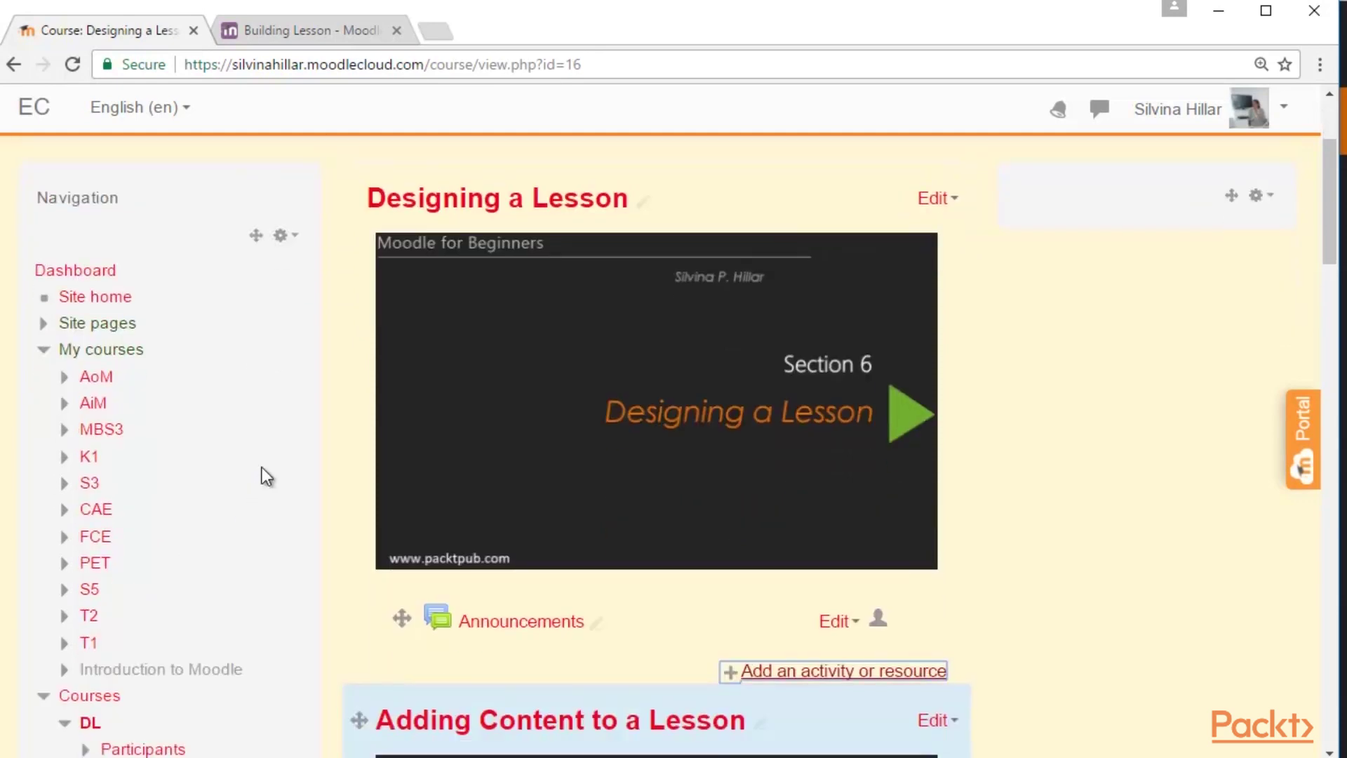
scroll(239, 472, down, 2)
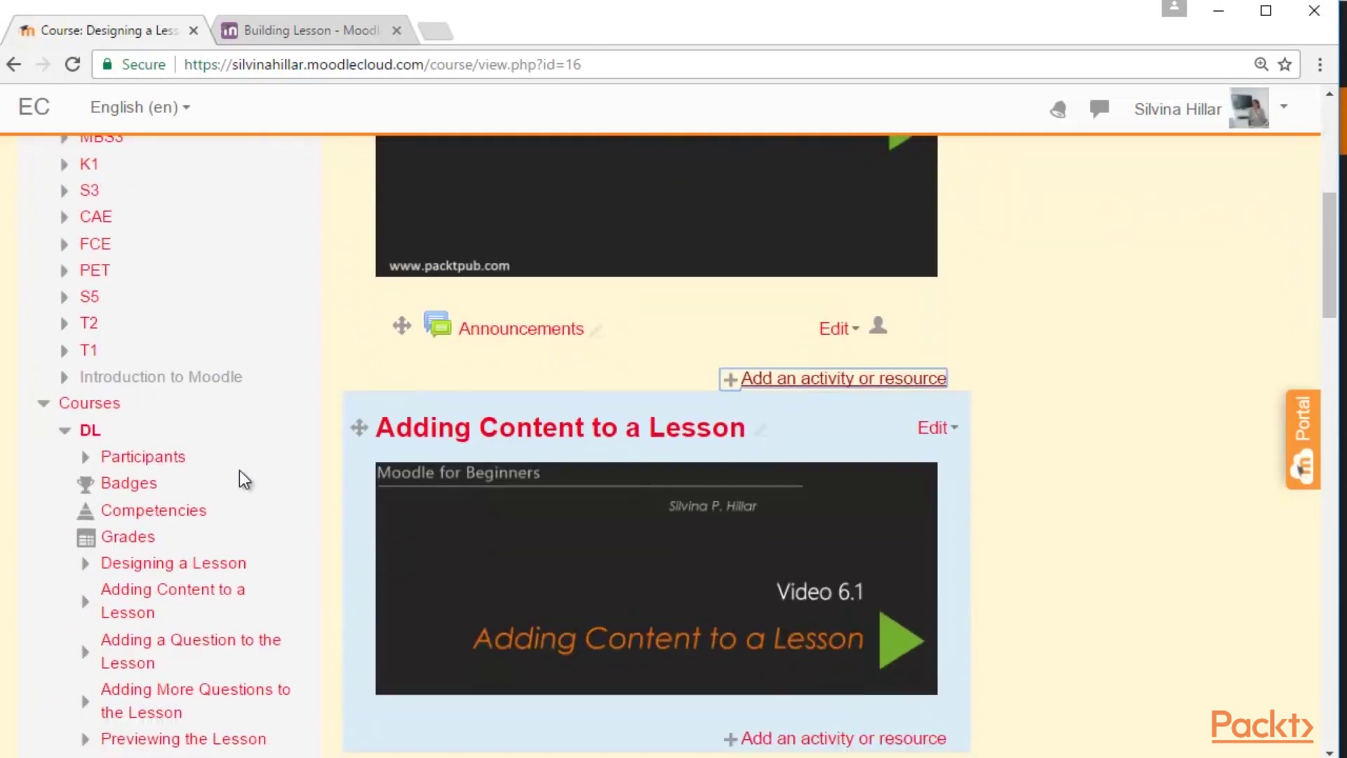
scroll(240, 472, up, 5)
scroll(242, 483, up, 3)
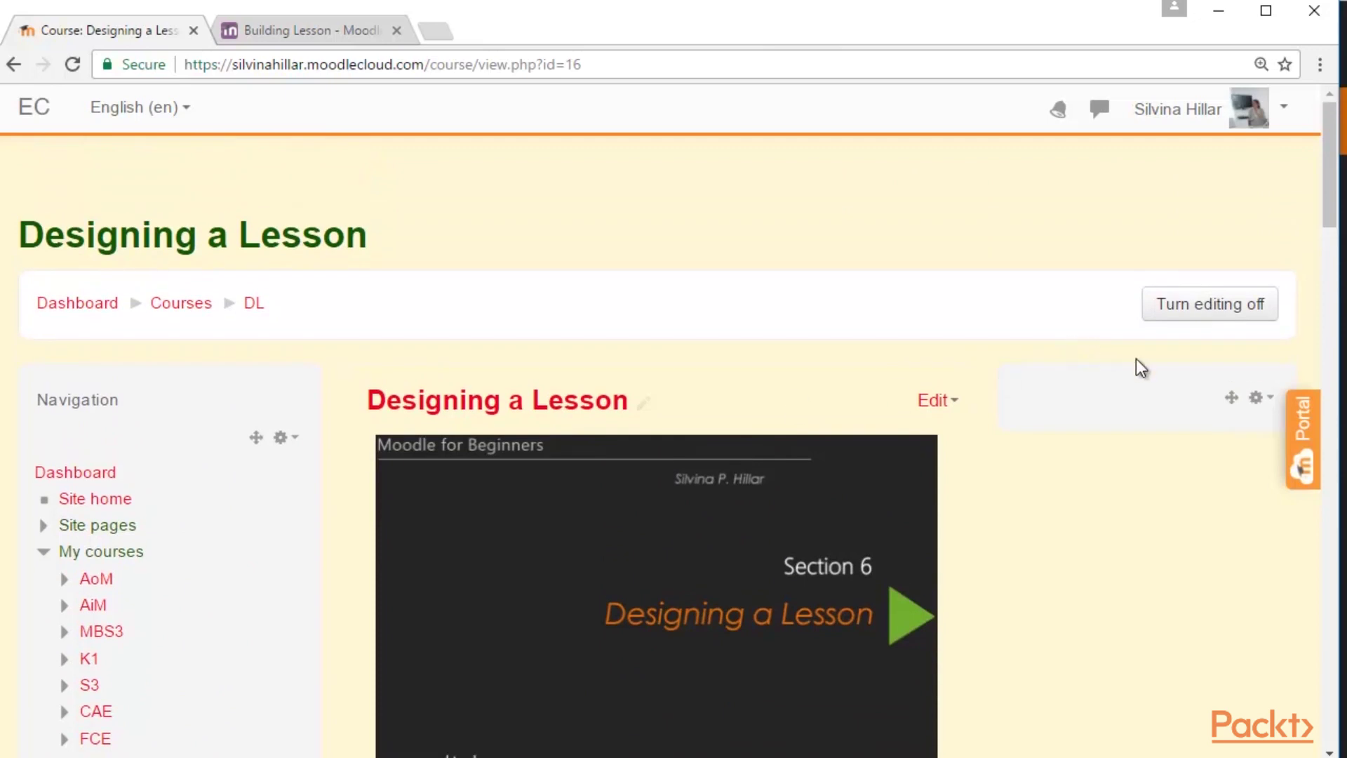
scroll(824, 385, down, 6)
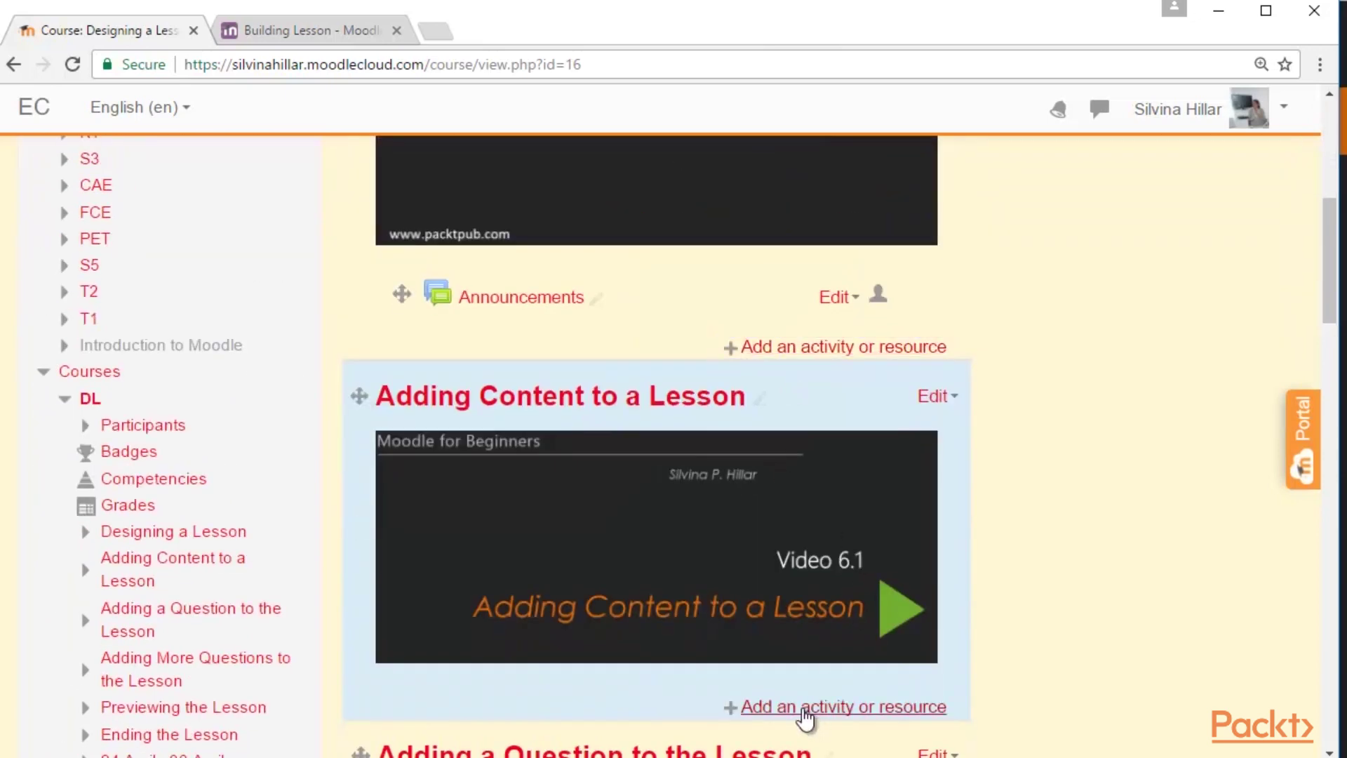
click(805, 708)
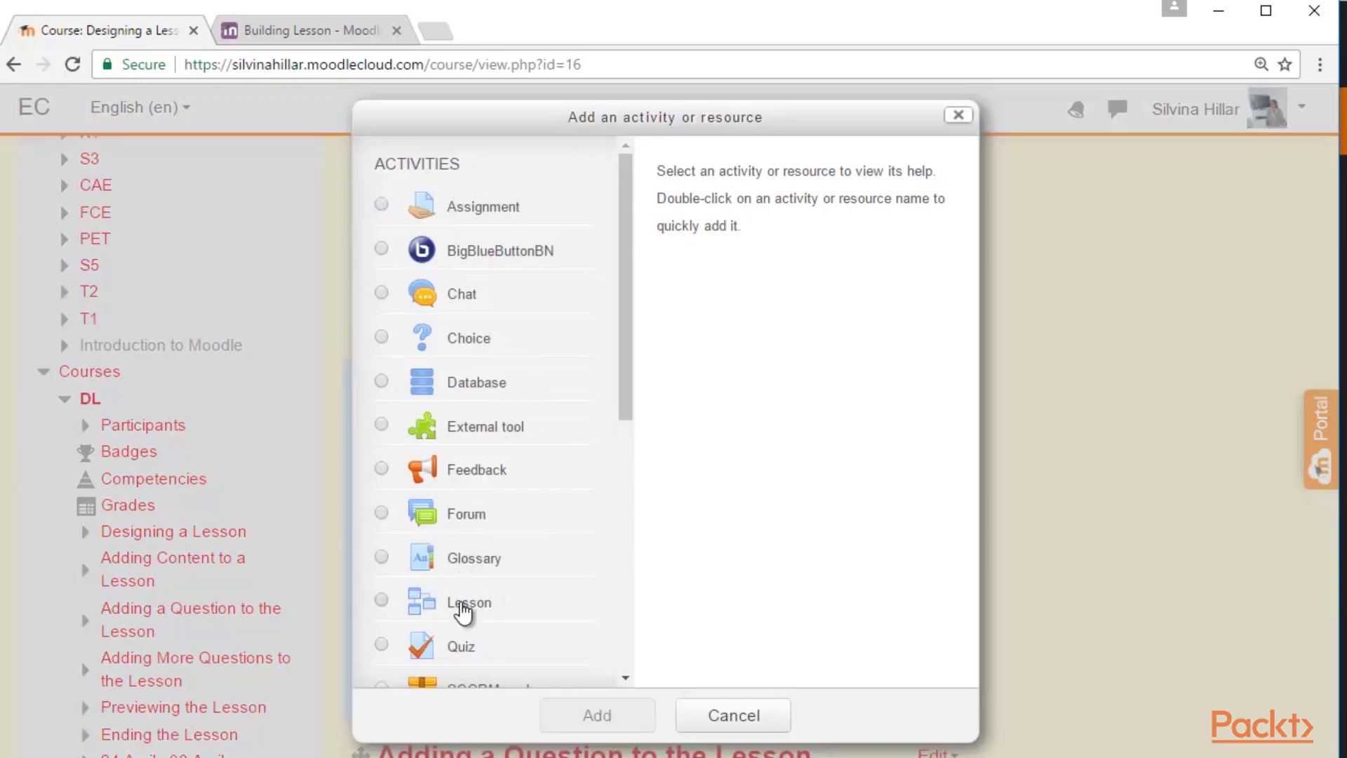
click(463, 608)
click(589, 722)
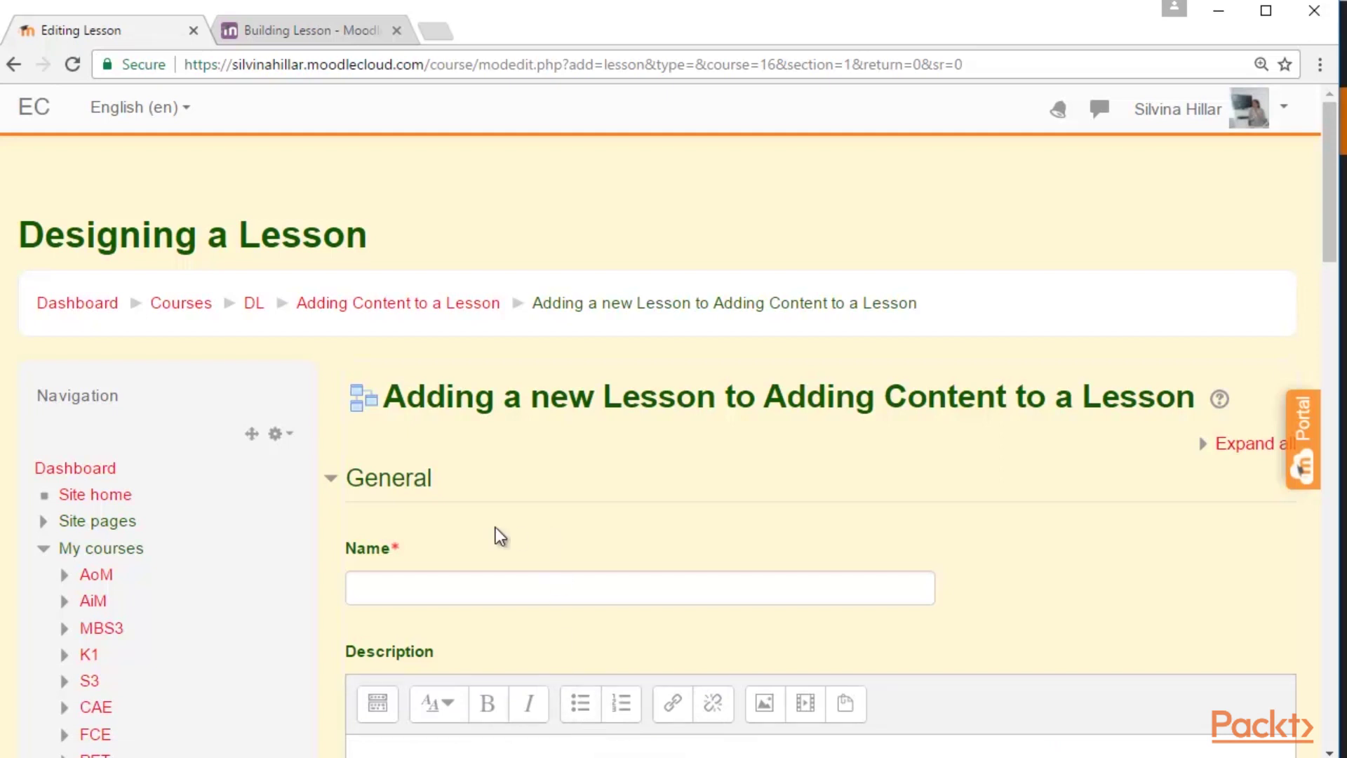
Name the lesson 'Designing a Lesson', describe it as 'We will learn how to design a lesson.', and save.
scroll(462, 528, down, 3)
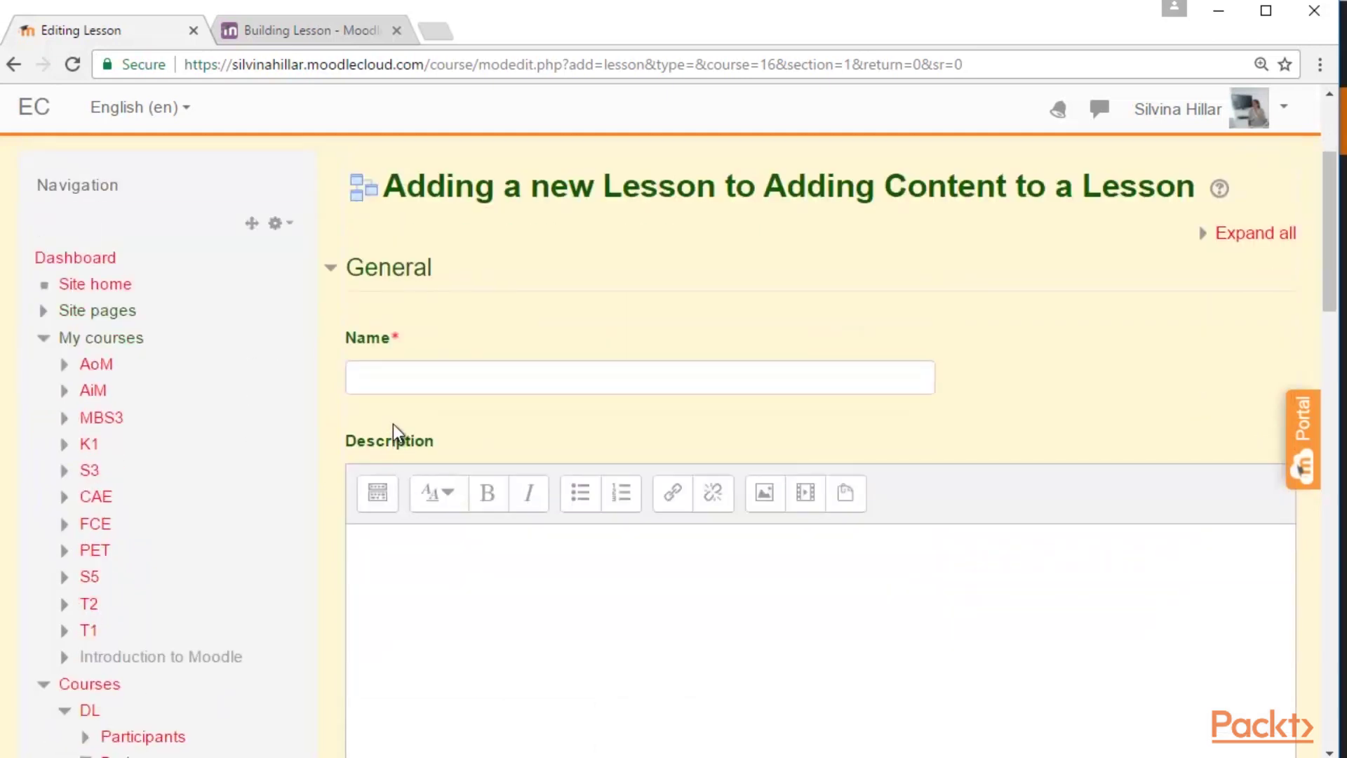
click(394, 375)
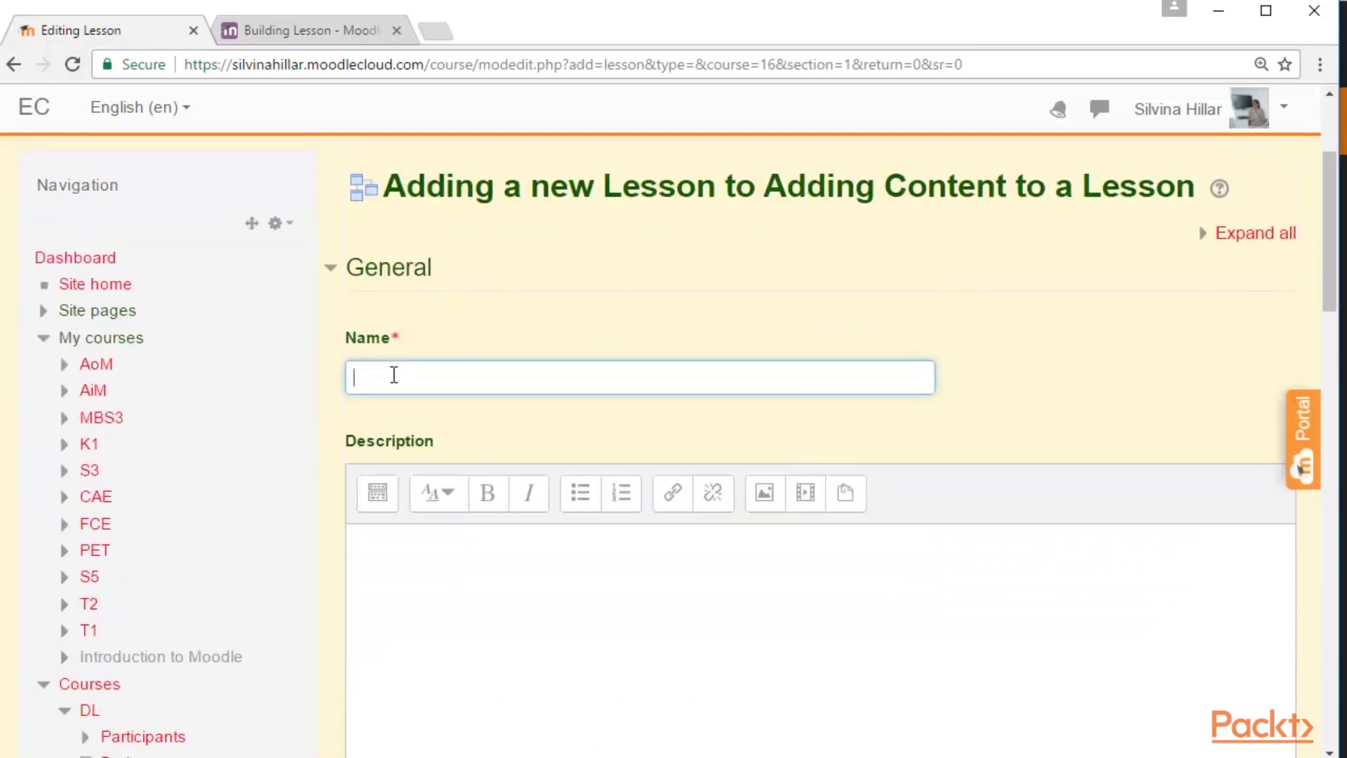
text(Designing a Lesson)
click(435, 555)
scroll(429, 491, down, 2)
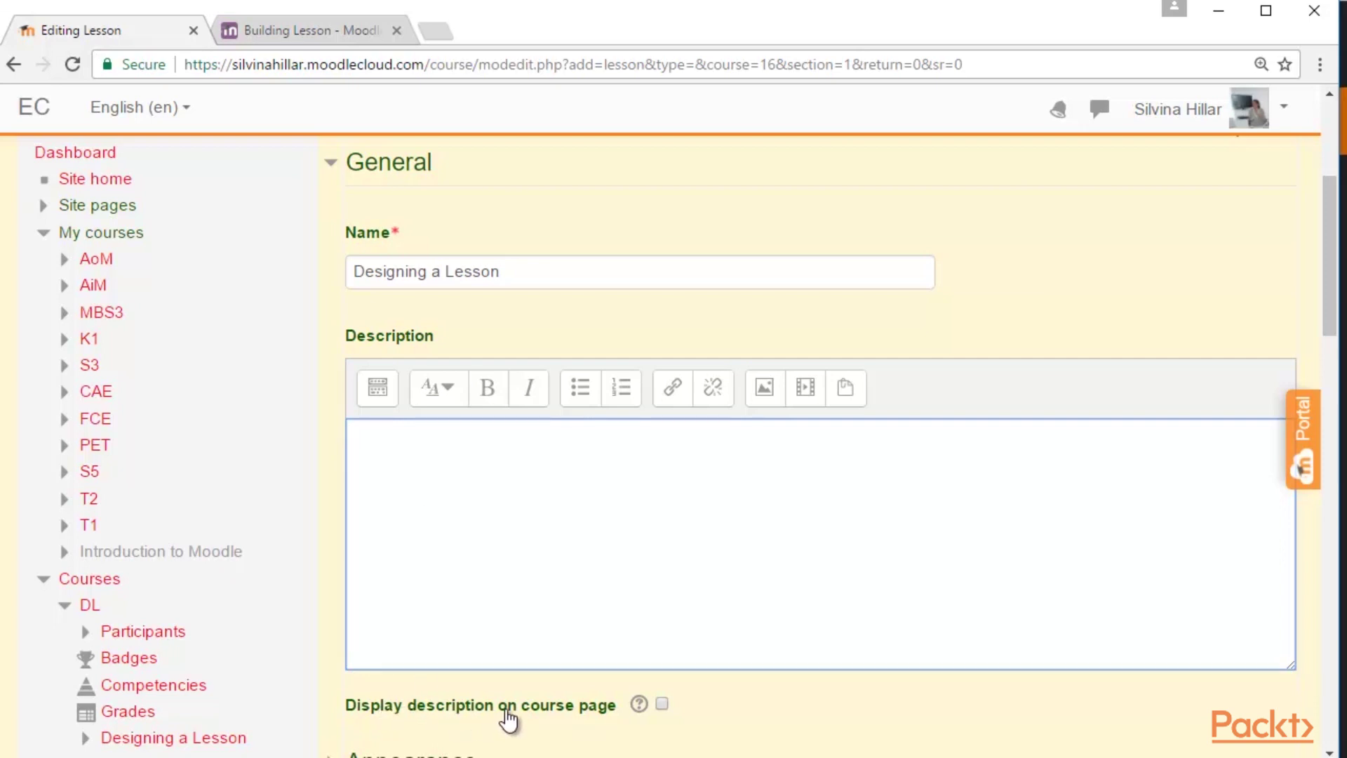
text(We will learn how to design a lesson.)
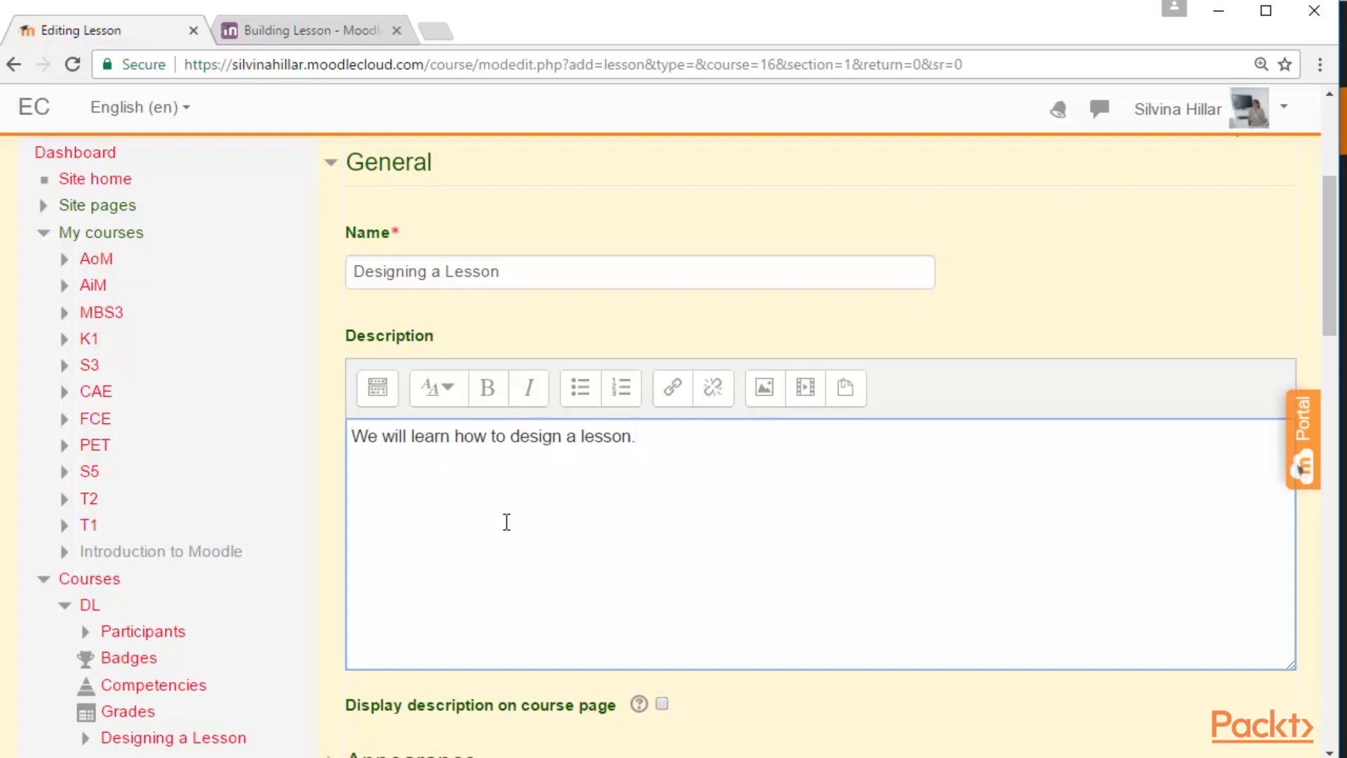
scroll(504, 557, down, 3)
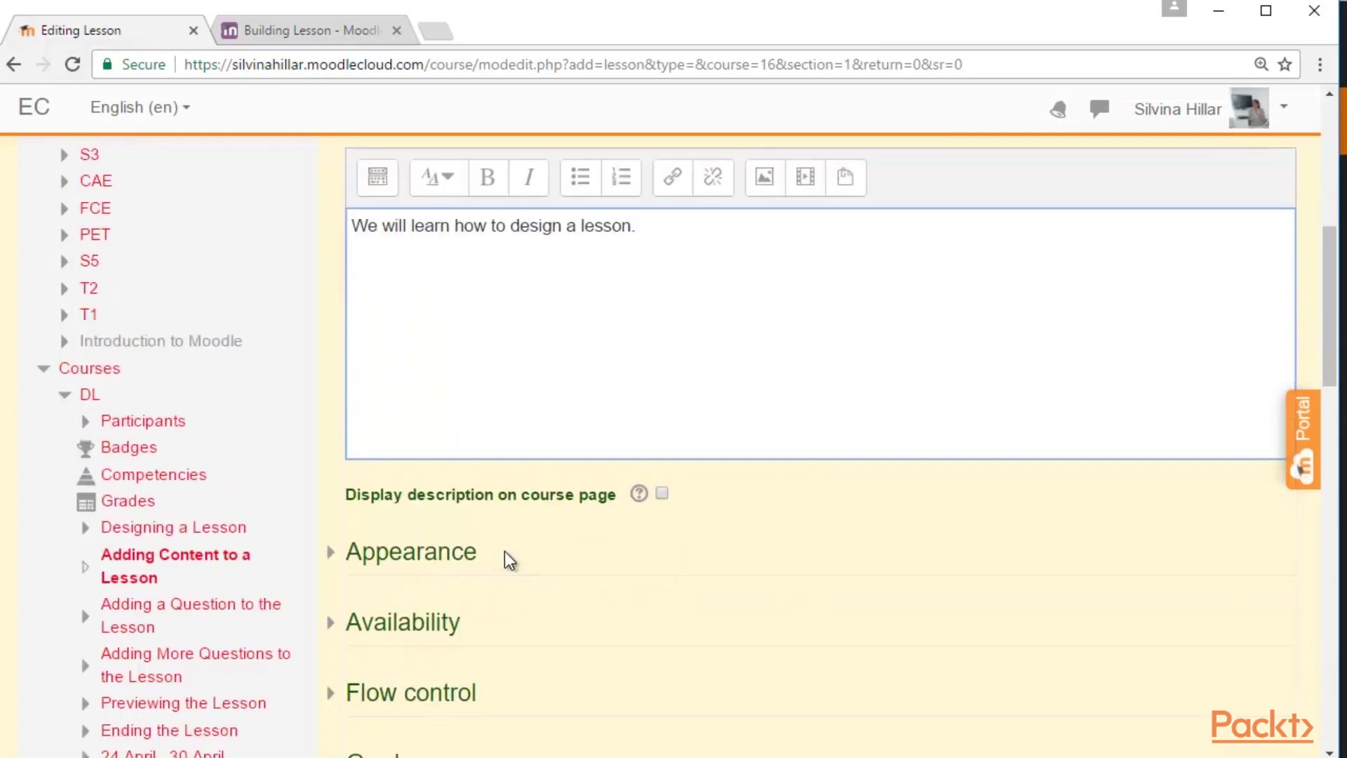
scroll(508, 536, down, 3)
scroll(508, 534, down, 4)
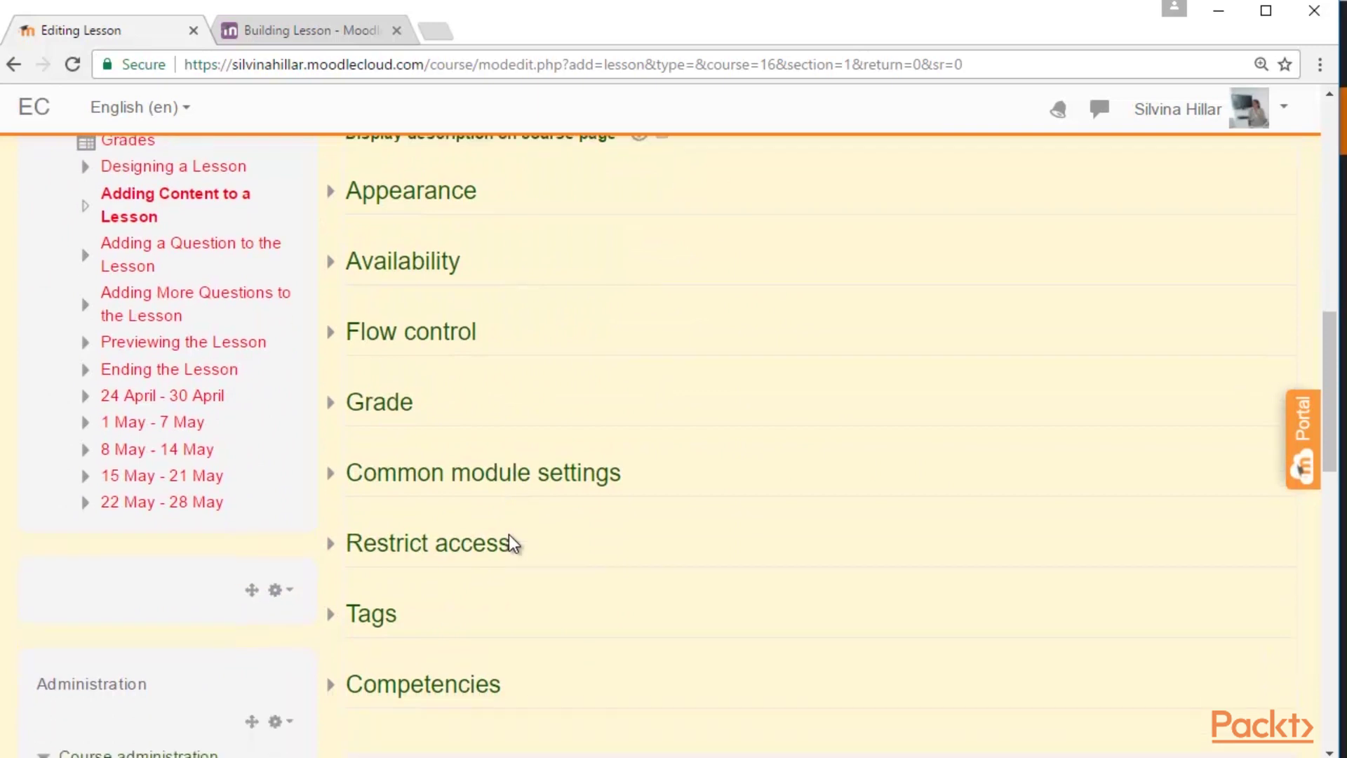
click(657, 631)
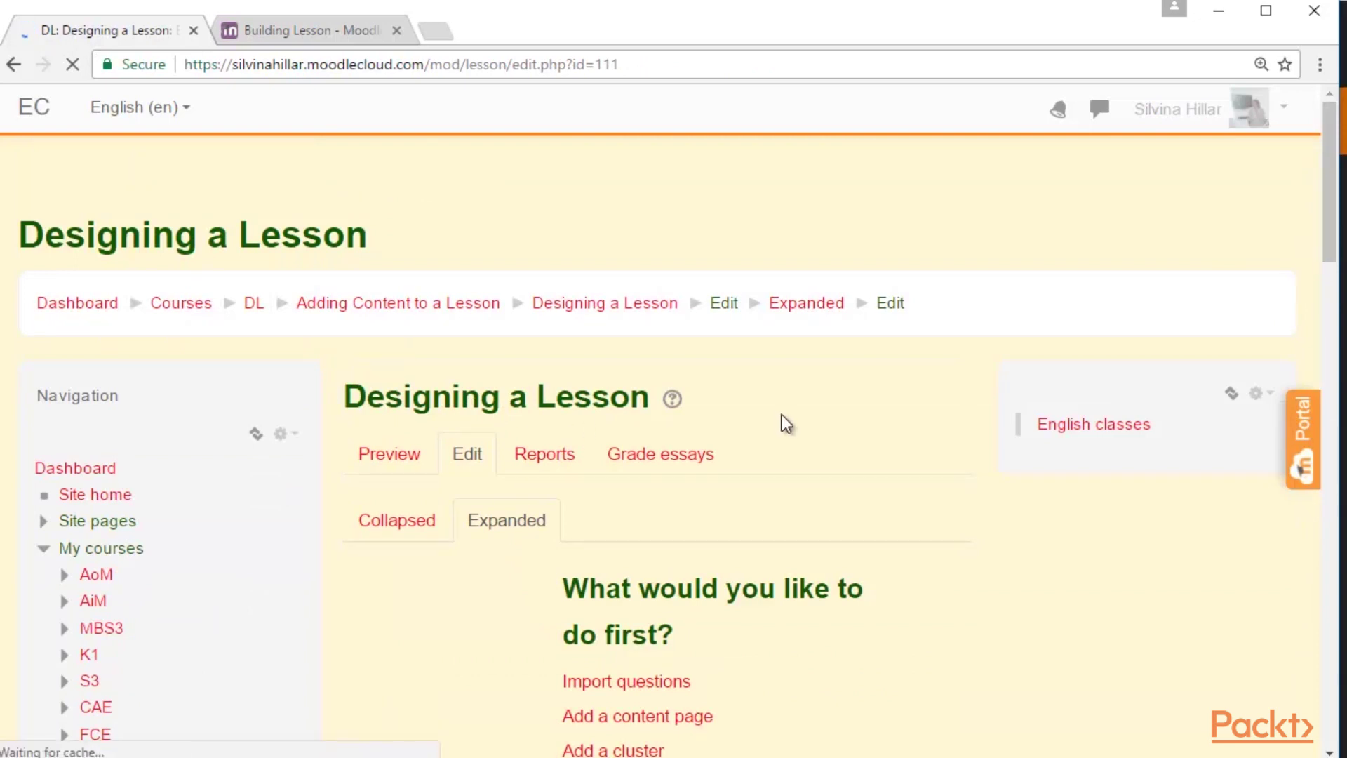
Start adding a content page to the Designing a Lesson lesson from its edit page.
scroll(781, 416, down, 2)
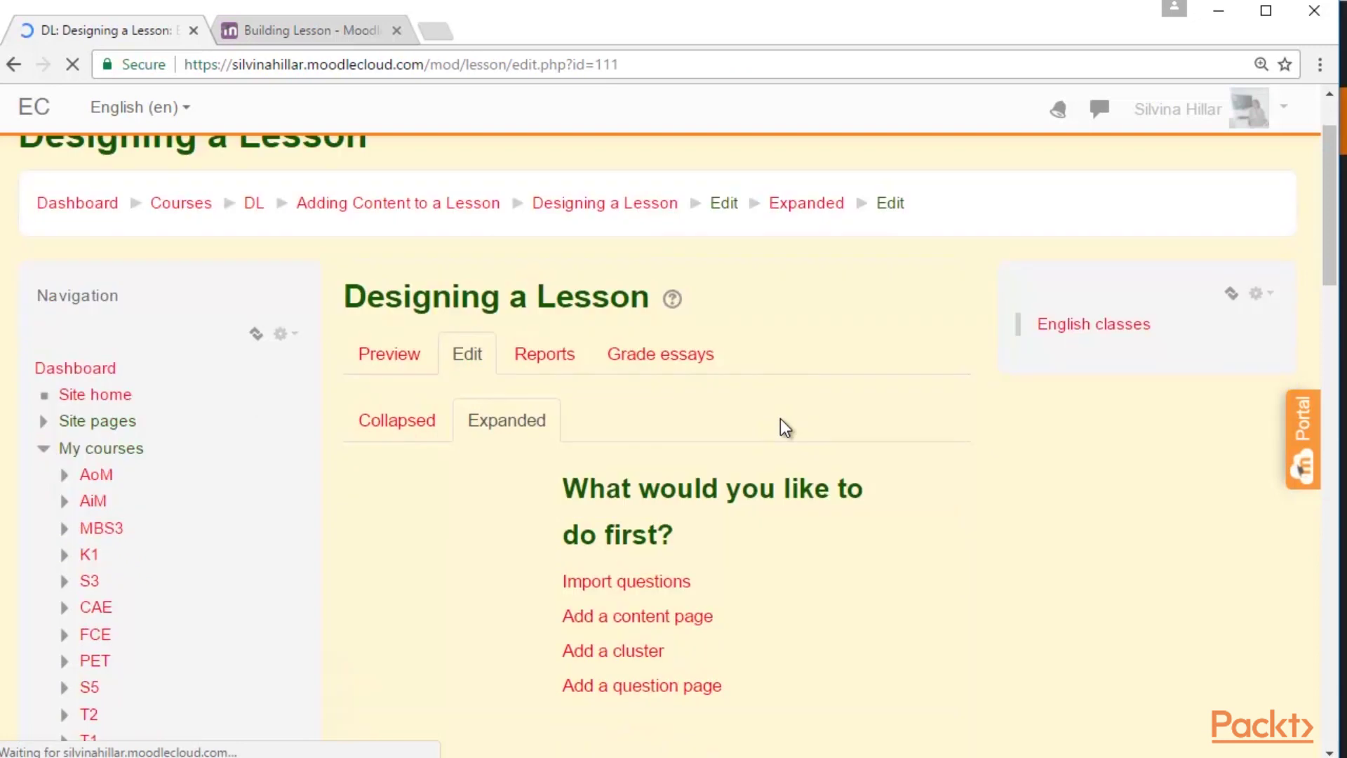
drag(1328, 218, 1333, 244)
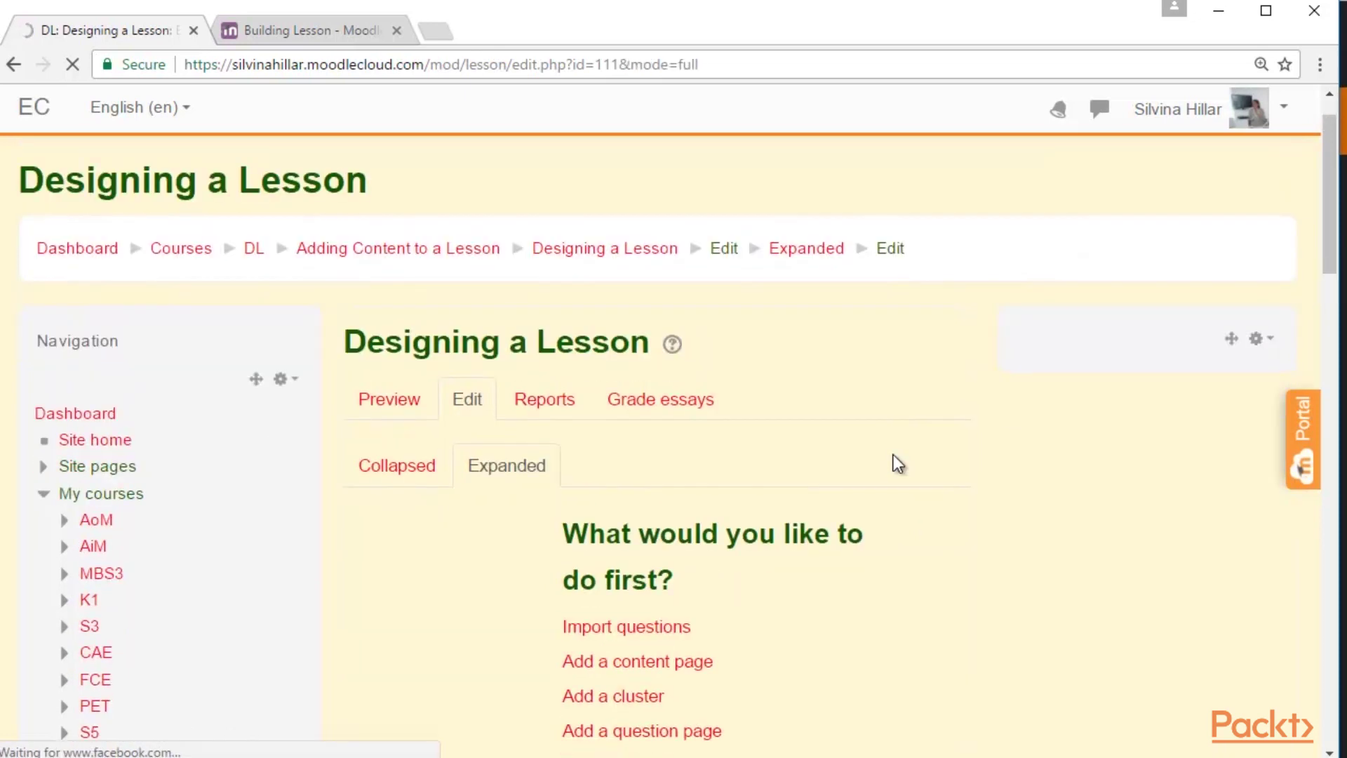
scroll(751, 623, down, 1)
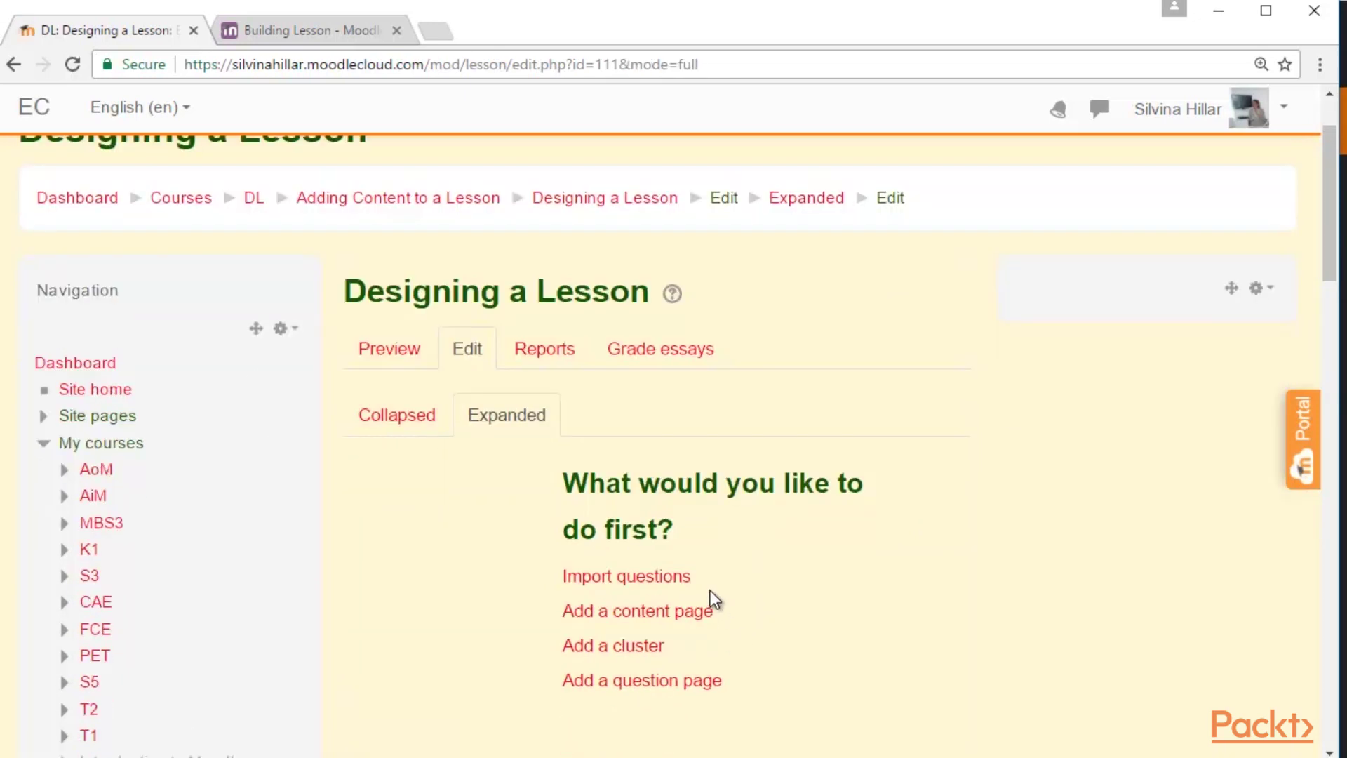
click(657, 612)
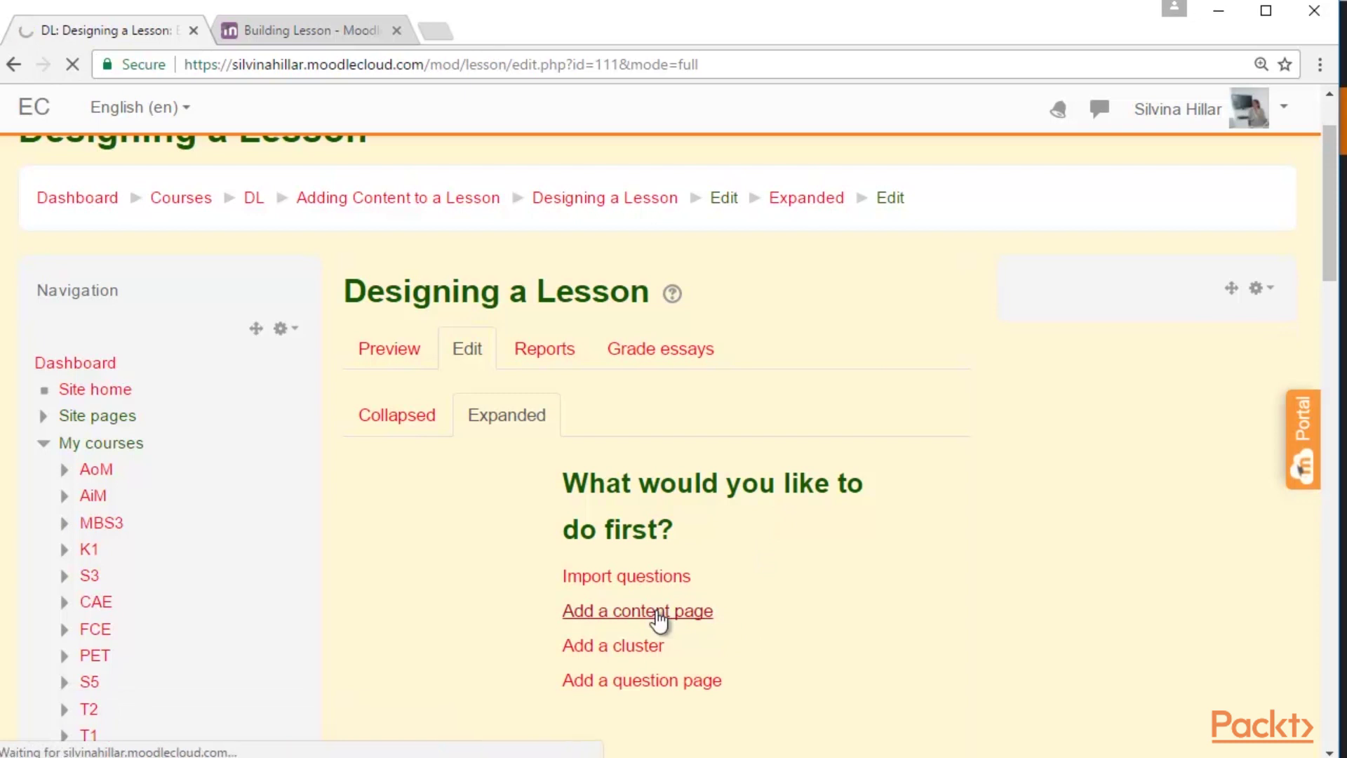
scroll(449, 534, down, 2)
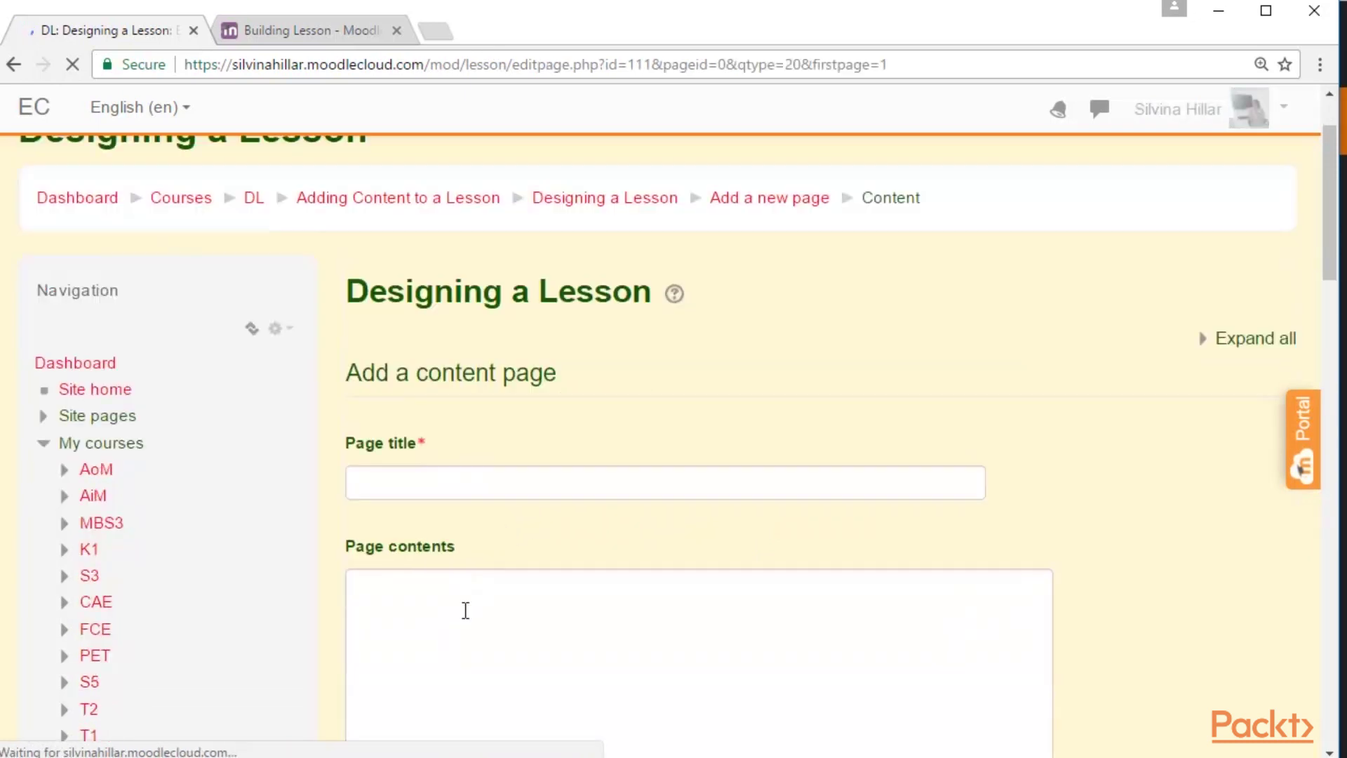
Title the content page 'Definition' and paste the definition sentence into its contents.
click(387, 482)
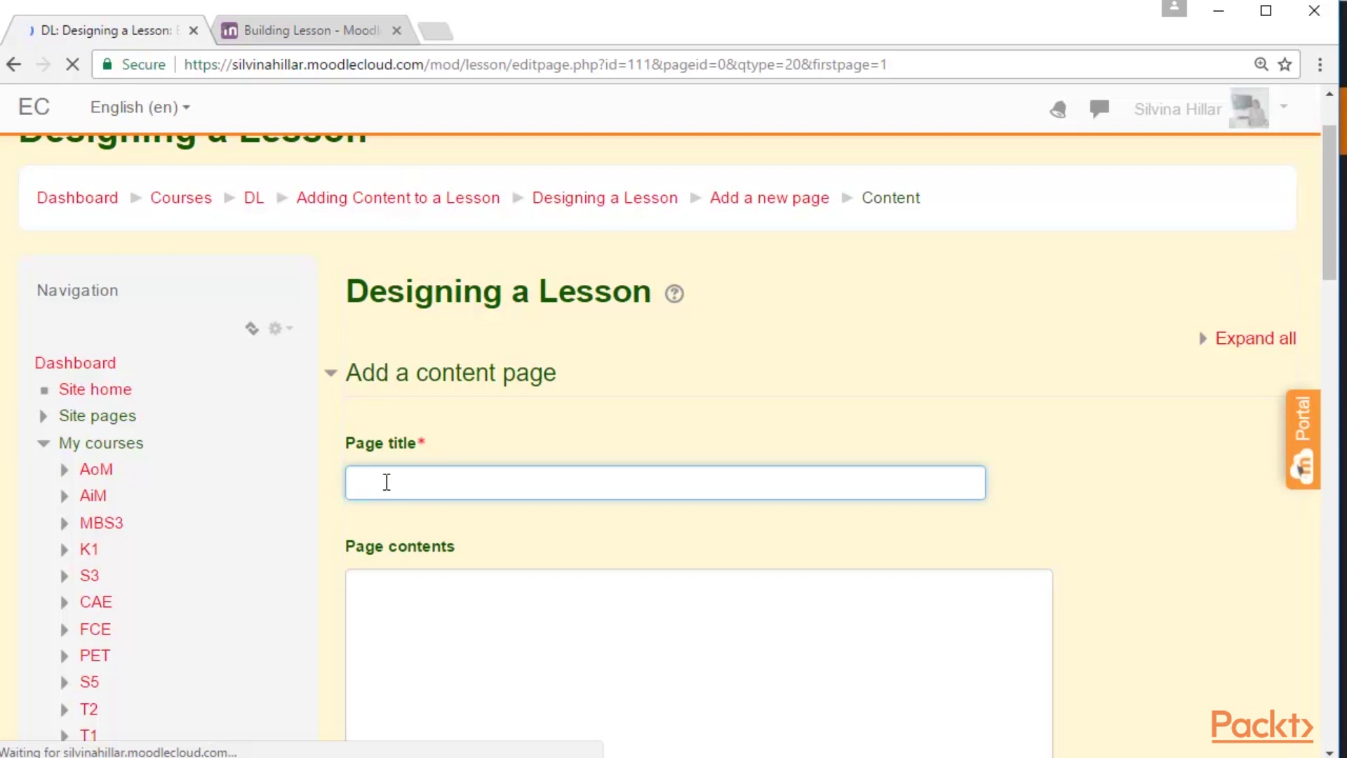
text(Definition)
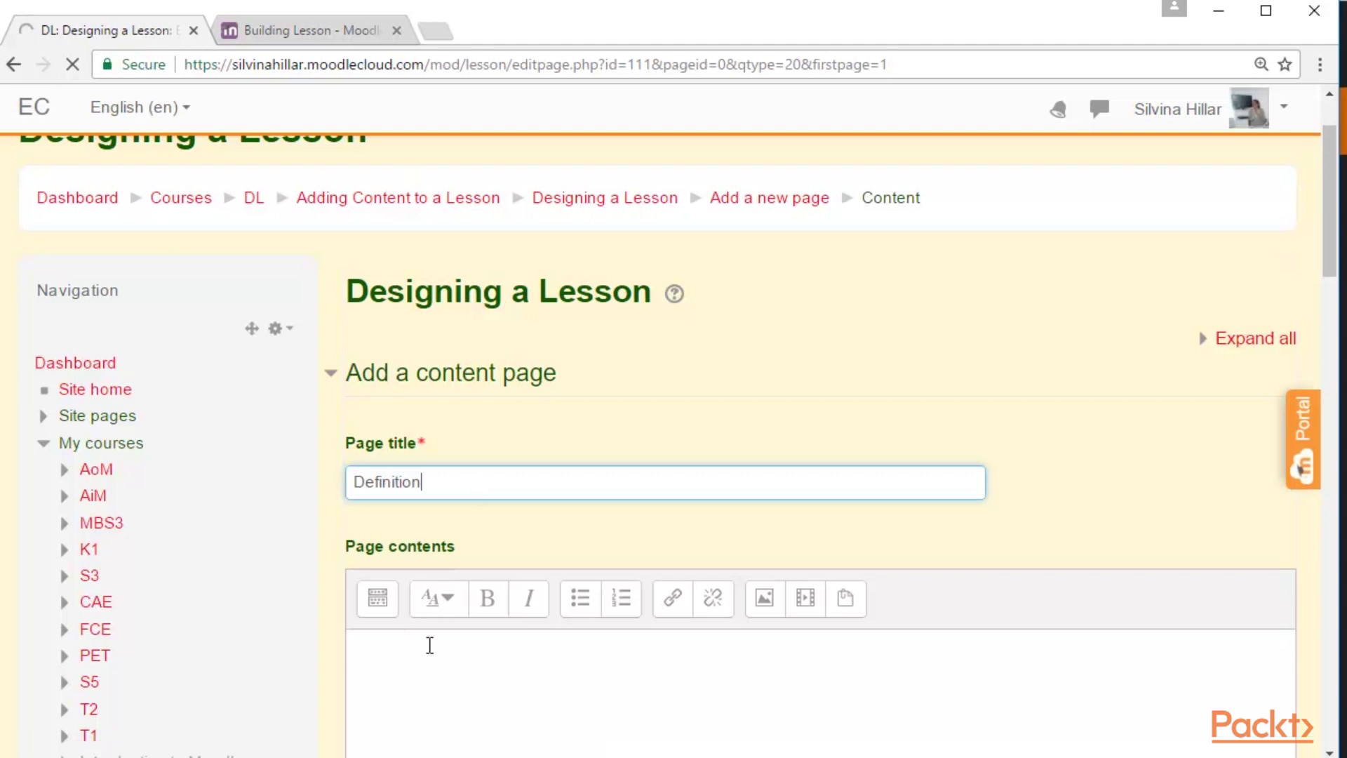
scroll(388, 653, down, 2)
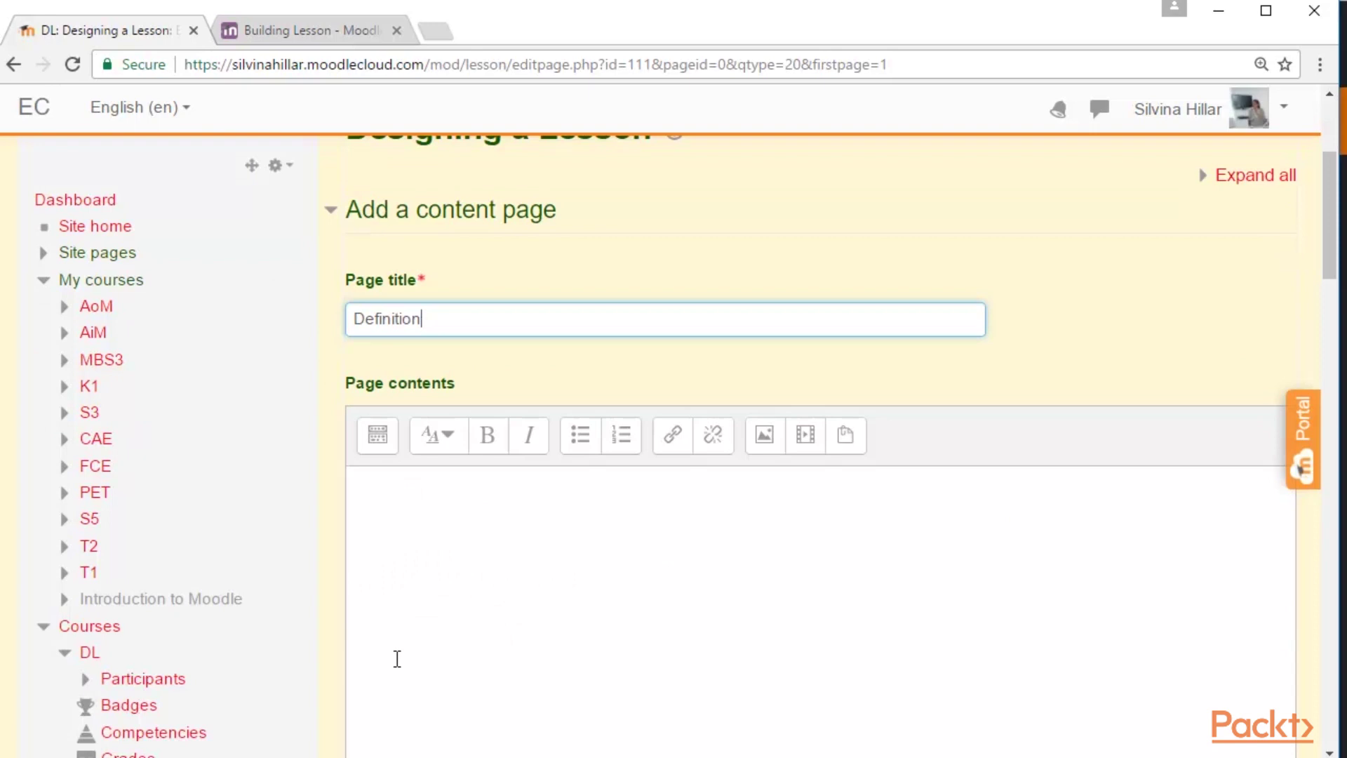
click(404, 499)
text(The definition of a lesson can be found in Moodle's website.)
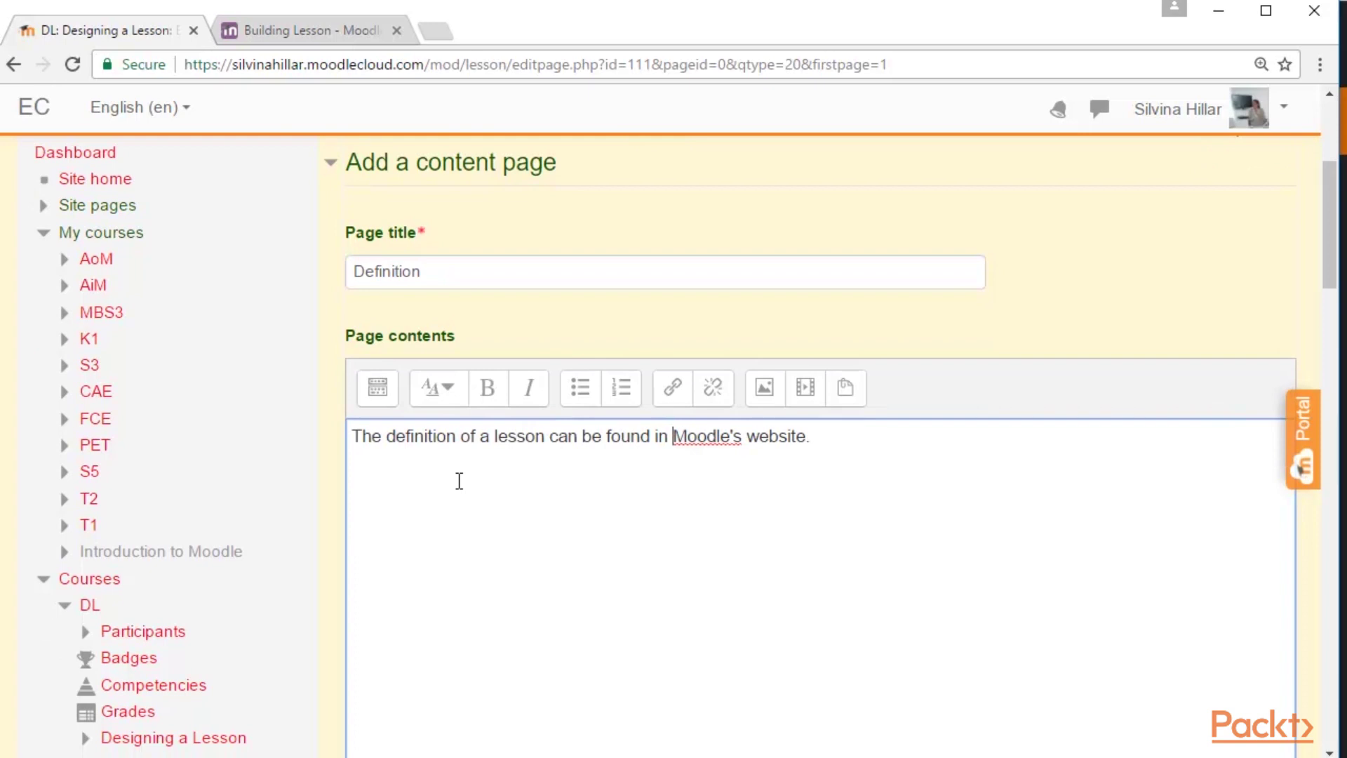
Select the word Moodle's for linking and bring up the Lesson activity documentation page.
key(ctrl+shift+Left)
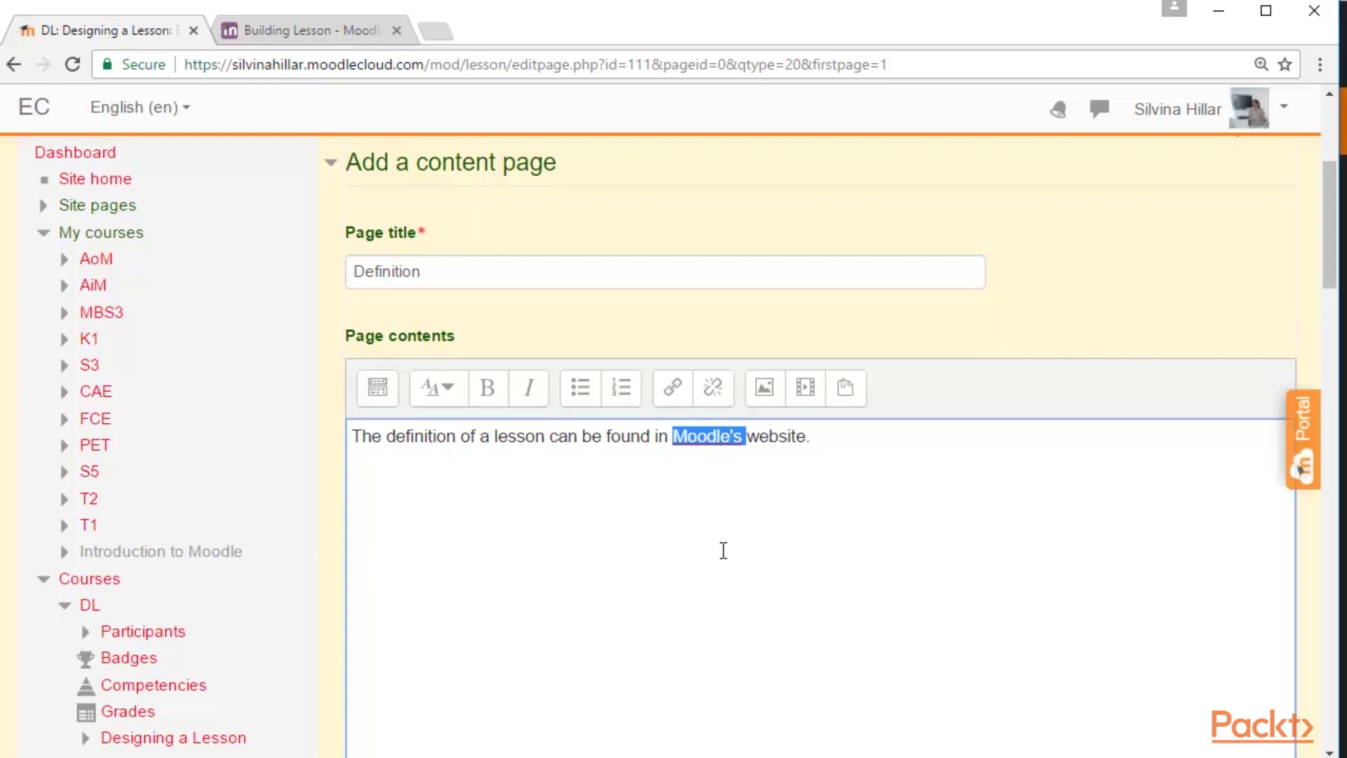
click(682, 404)
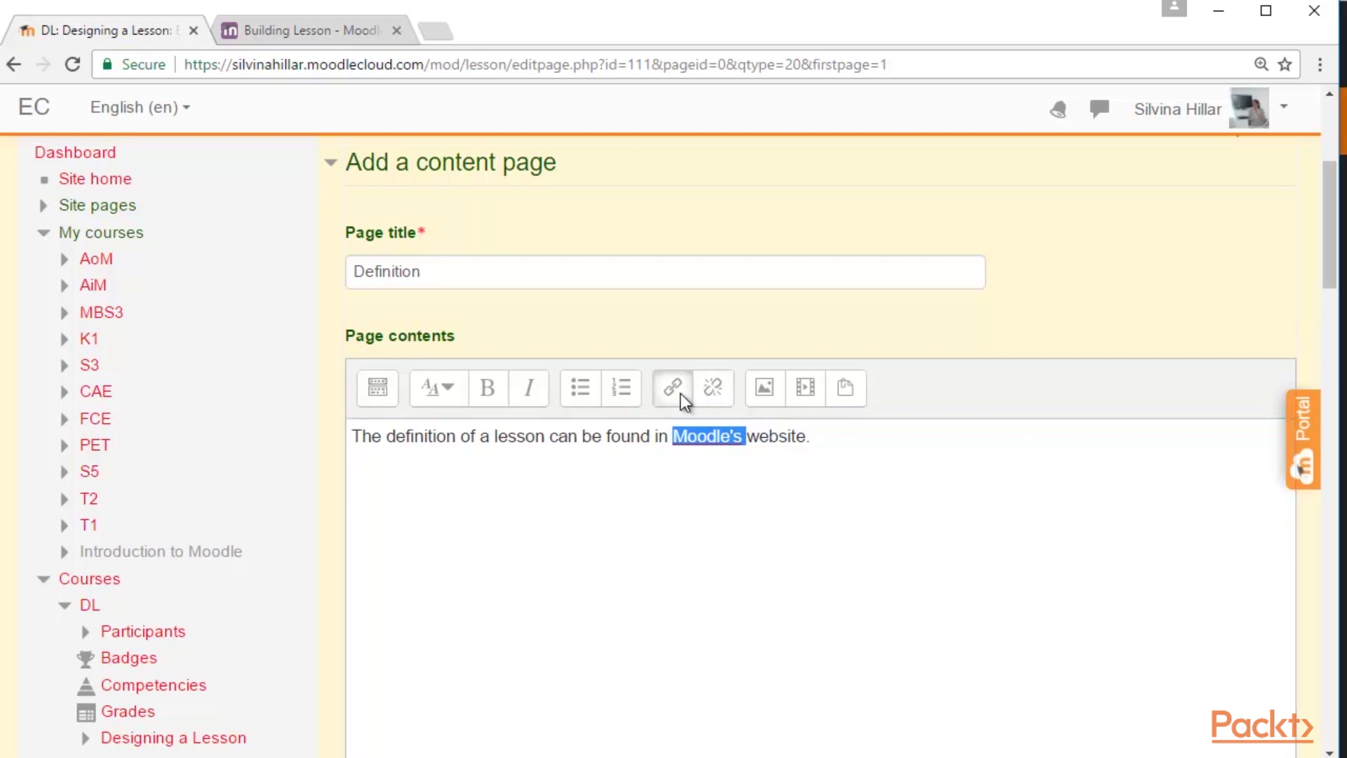
click(271, 31)
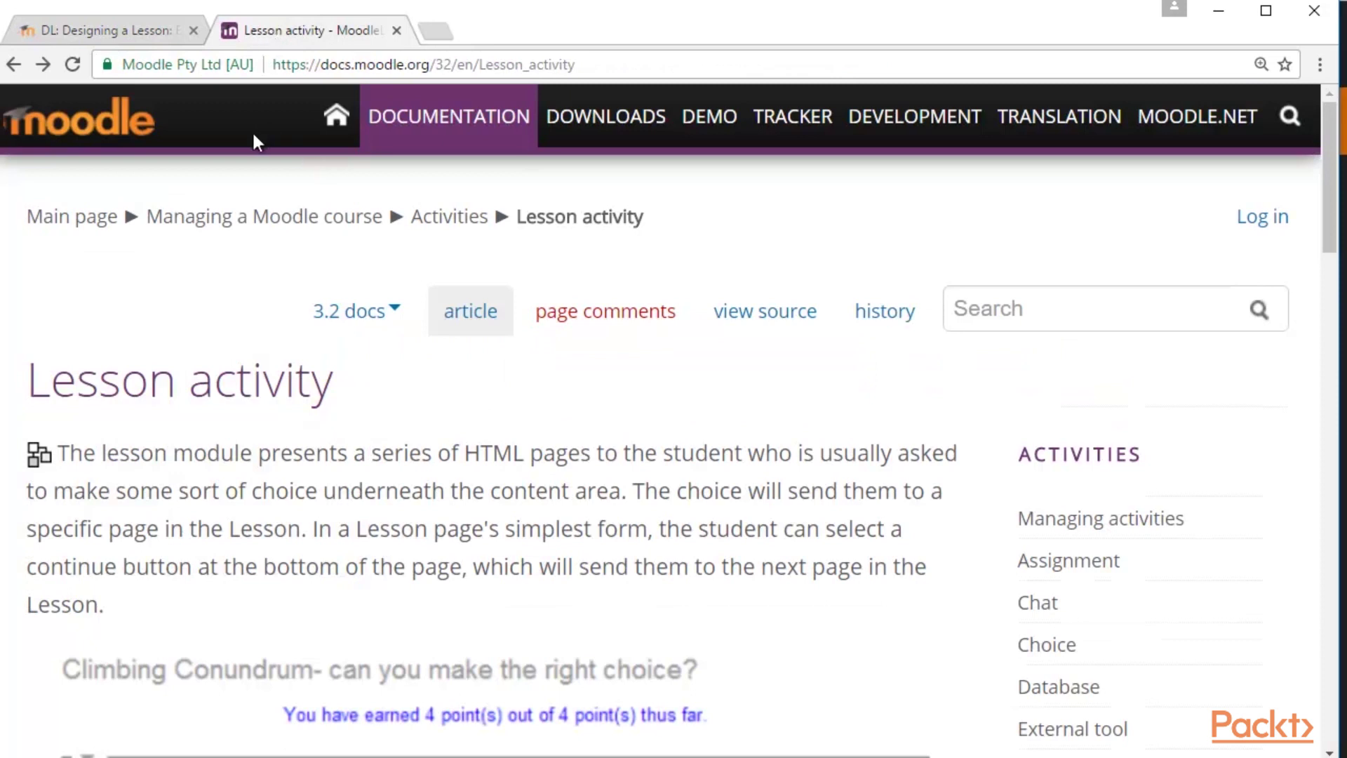
Copy the Lesson documentation page's address and return to the Create link dialog's URL field.
click(324, 63)
key(ctrl+c)
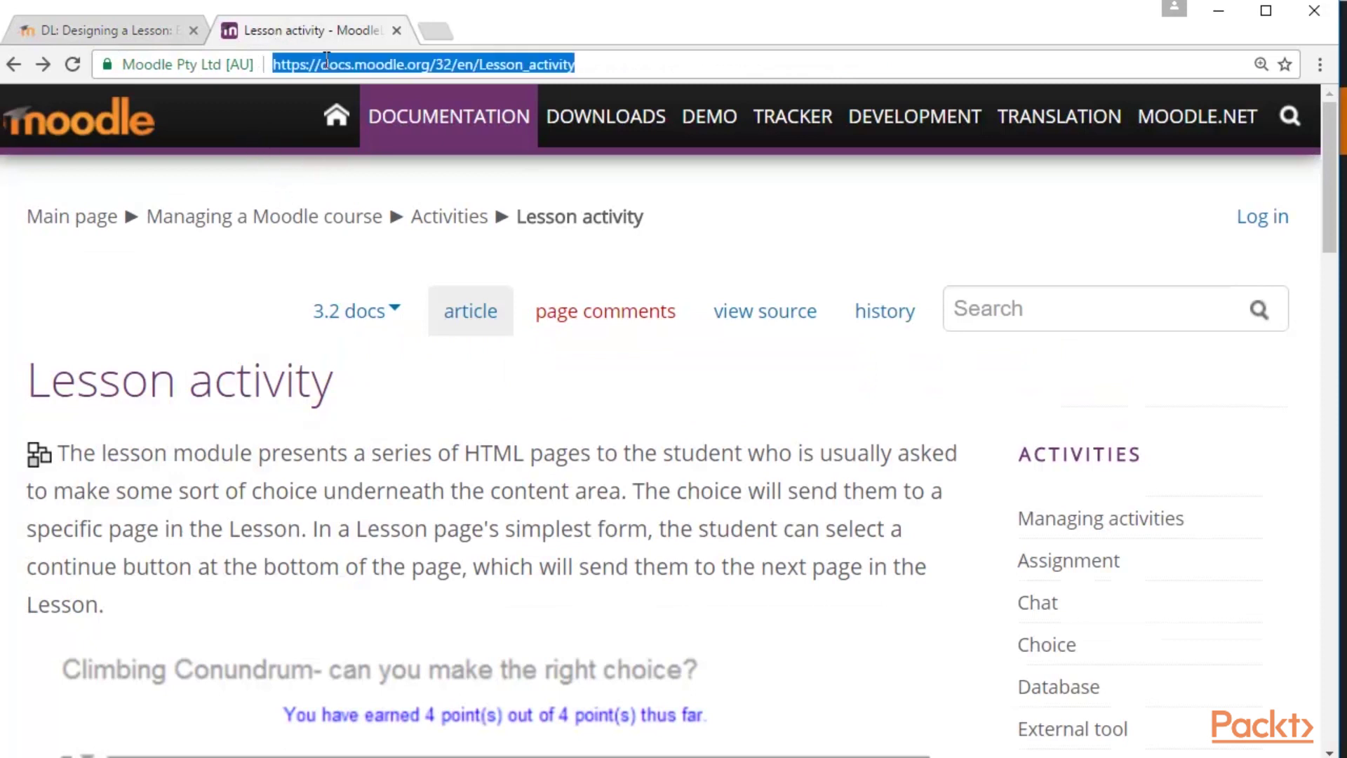
right_click(326, 61)
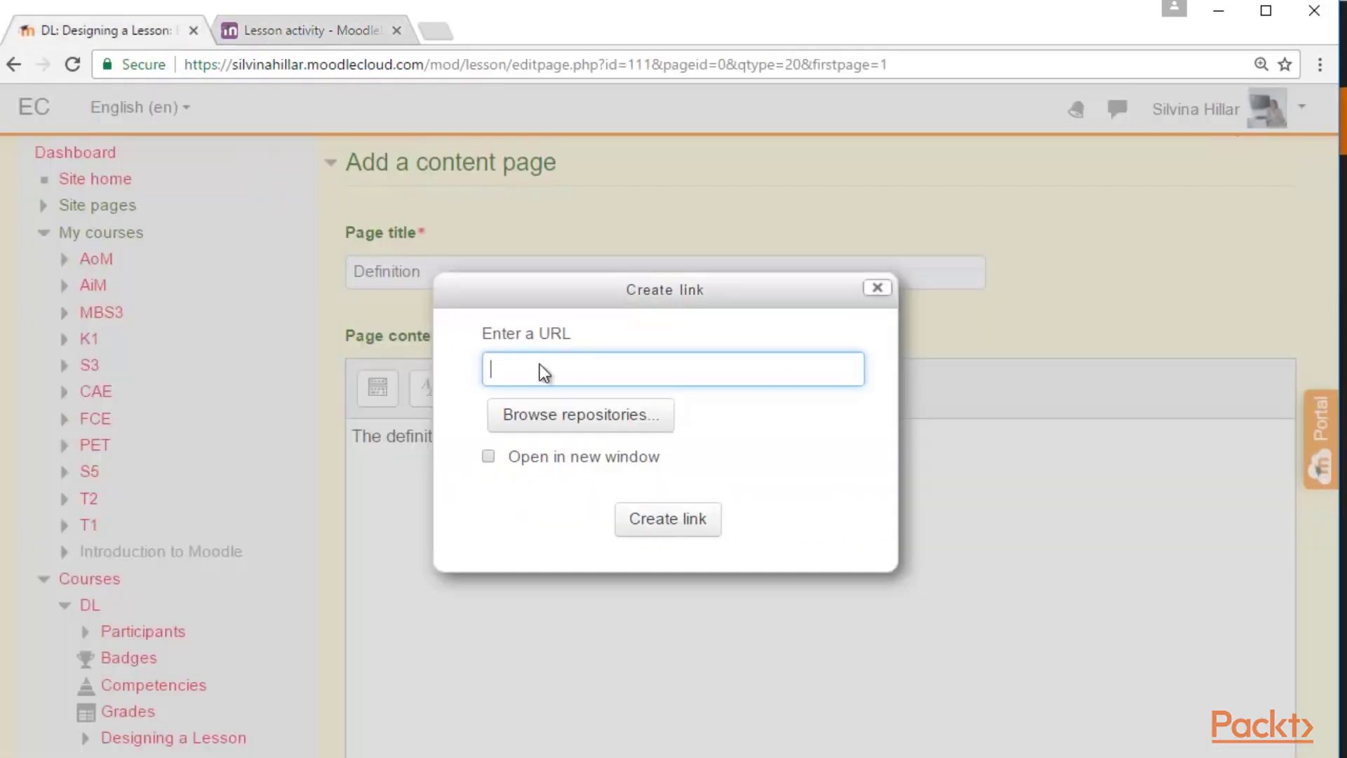
right_click(541, 365)
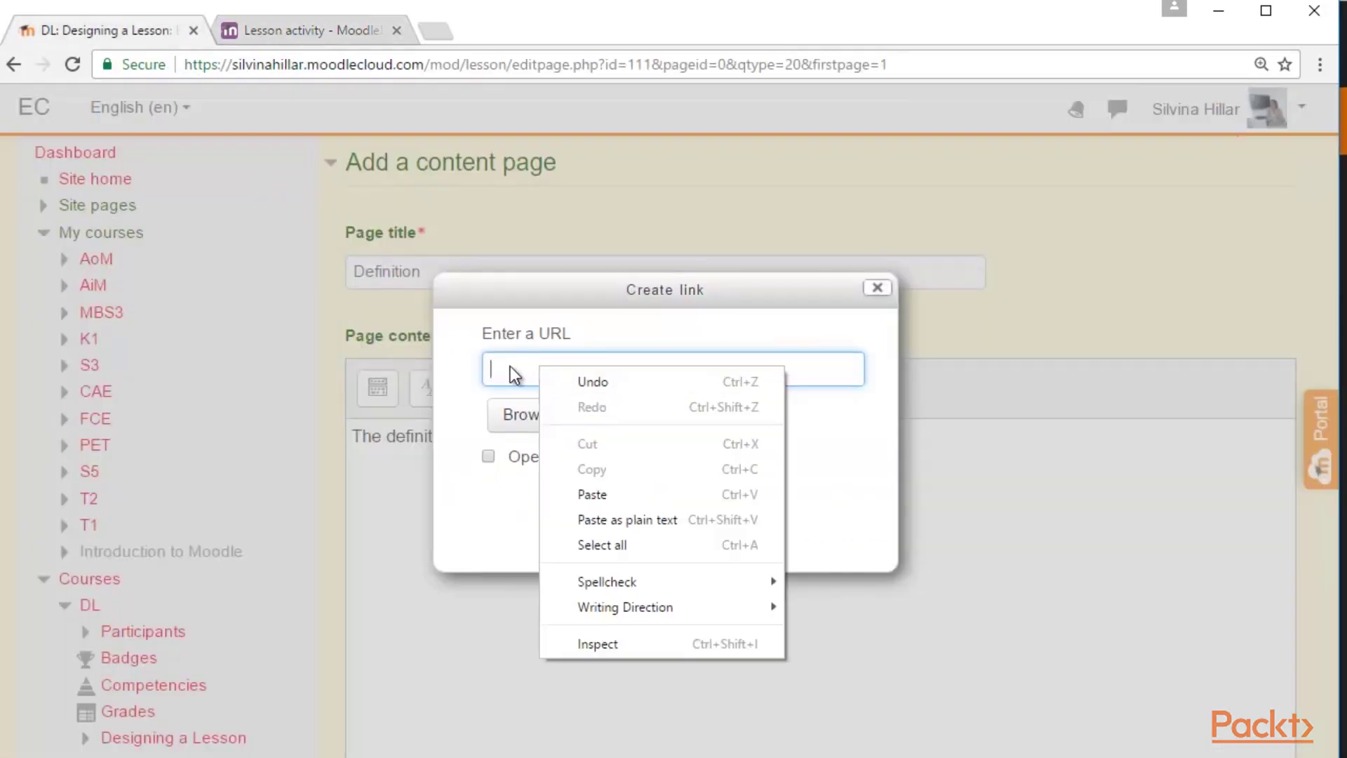
Link Moodle's to the pasted documentation URL, opening in a new window.
click(584, 495)
click(488, 460)
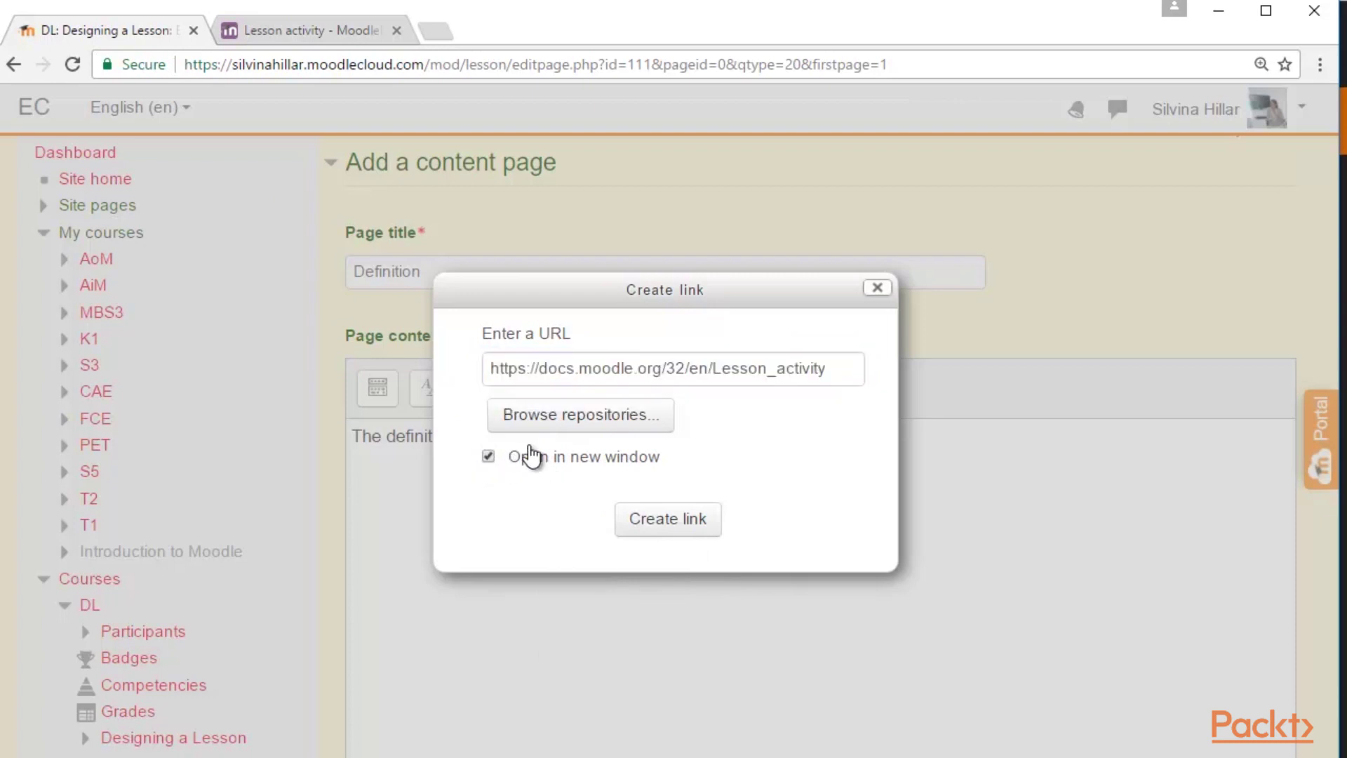
click(661, 531)
click(924, 506)
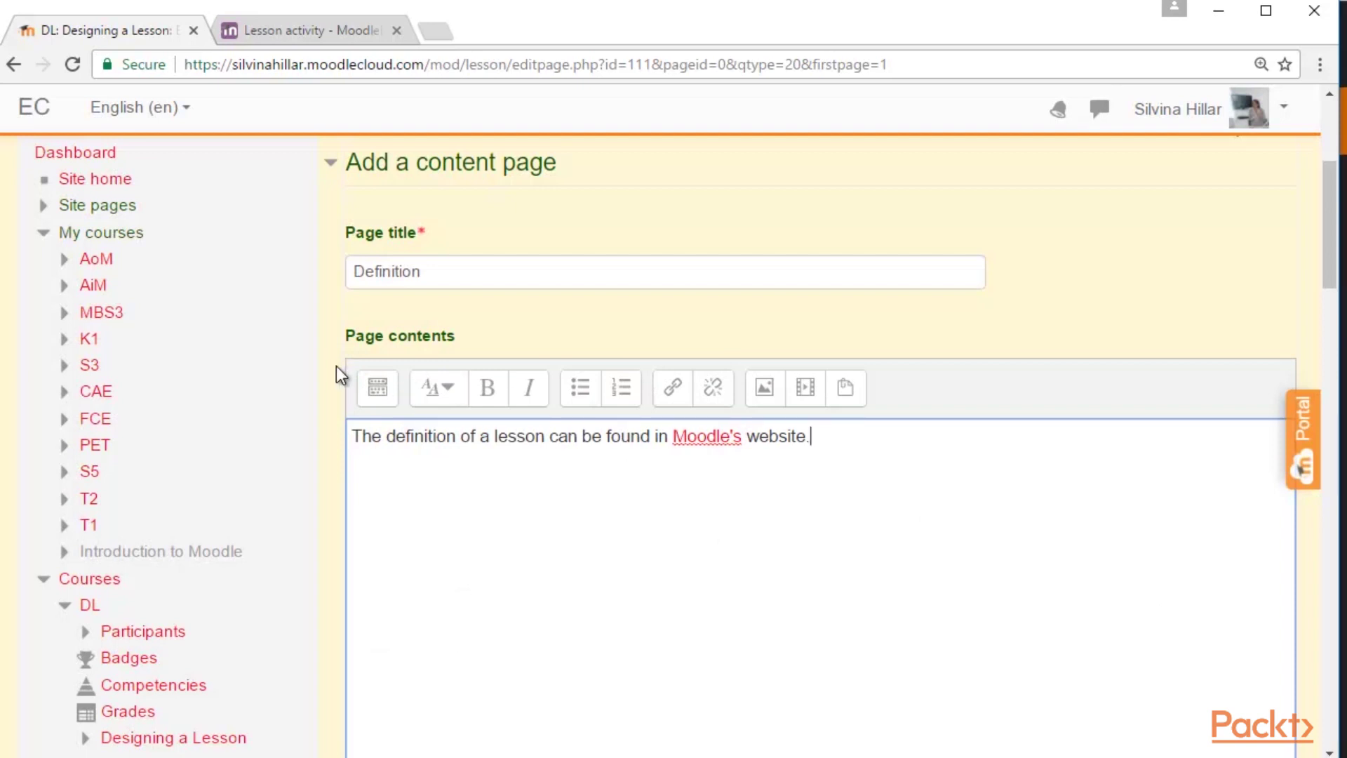
Show the editor's extra toolbar row and move down to the Content 1 description.
click(378, 388)
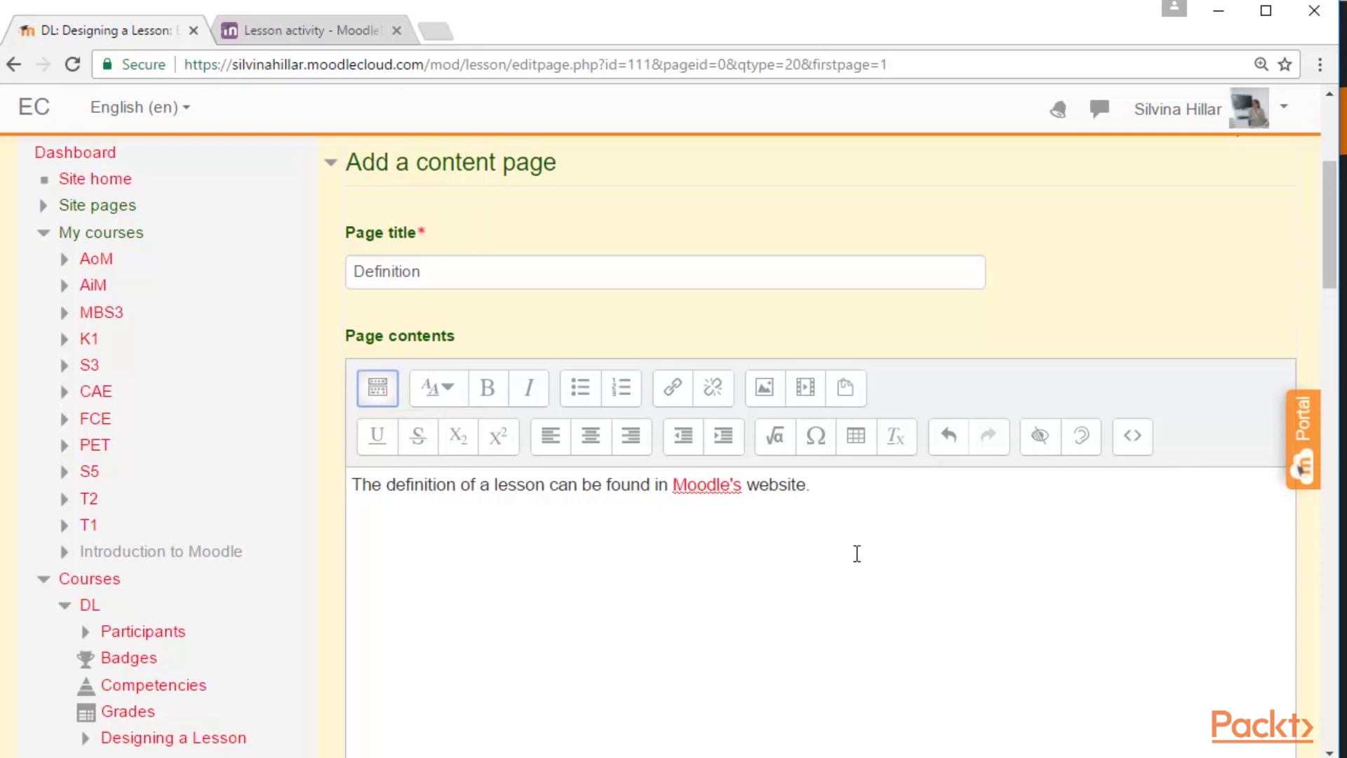
scroll(849, 540, down, 5)
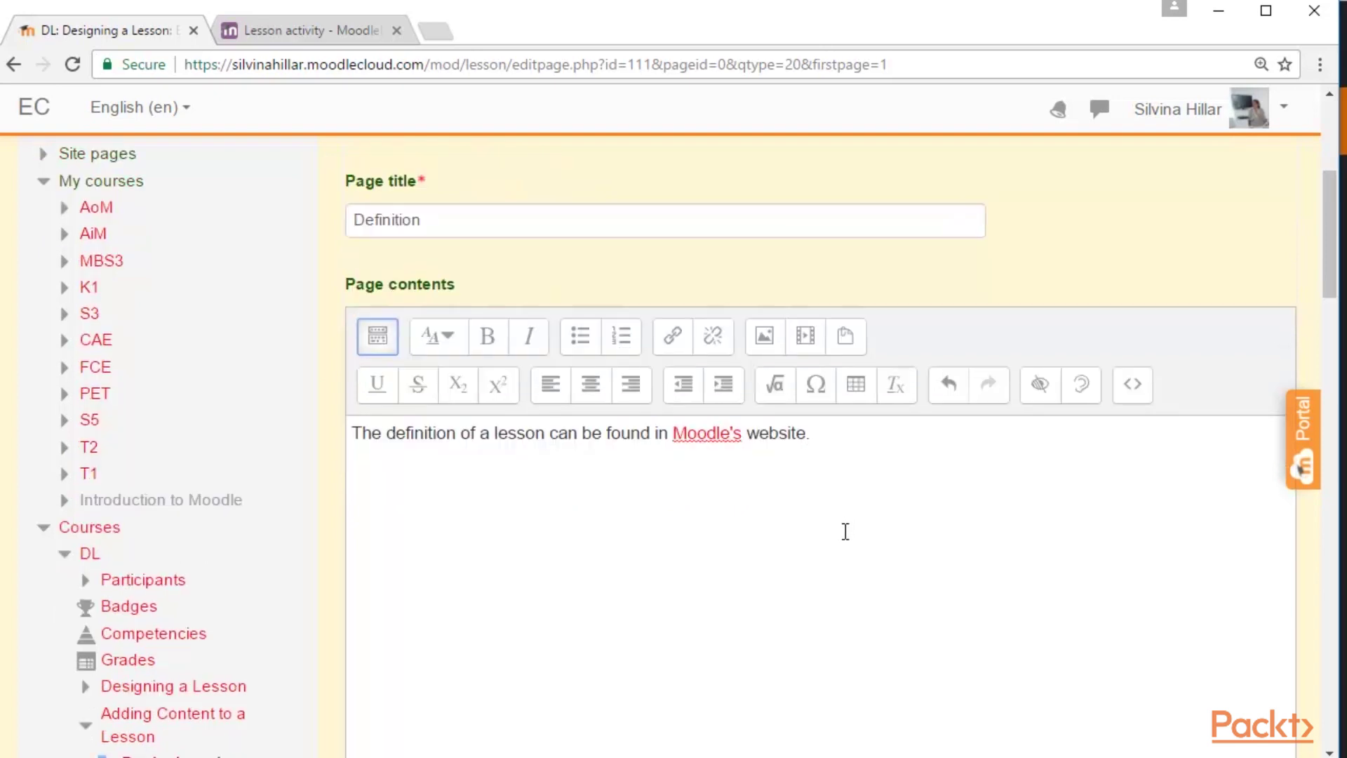
scroll(846, 540, down, 1)
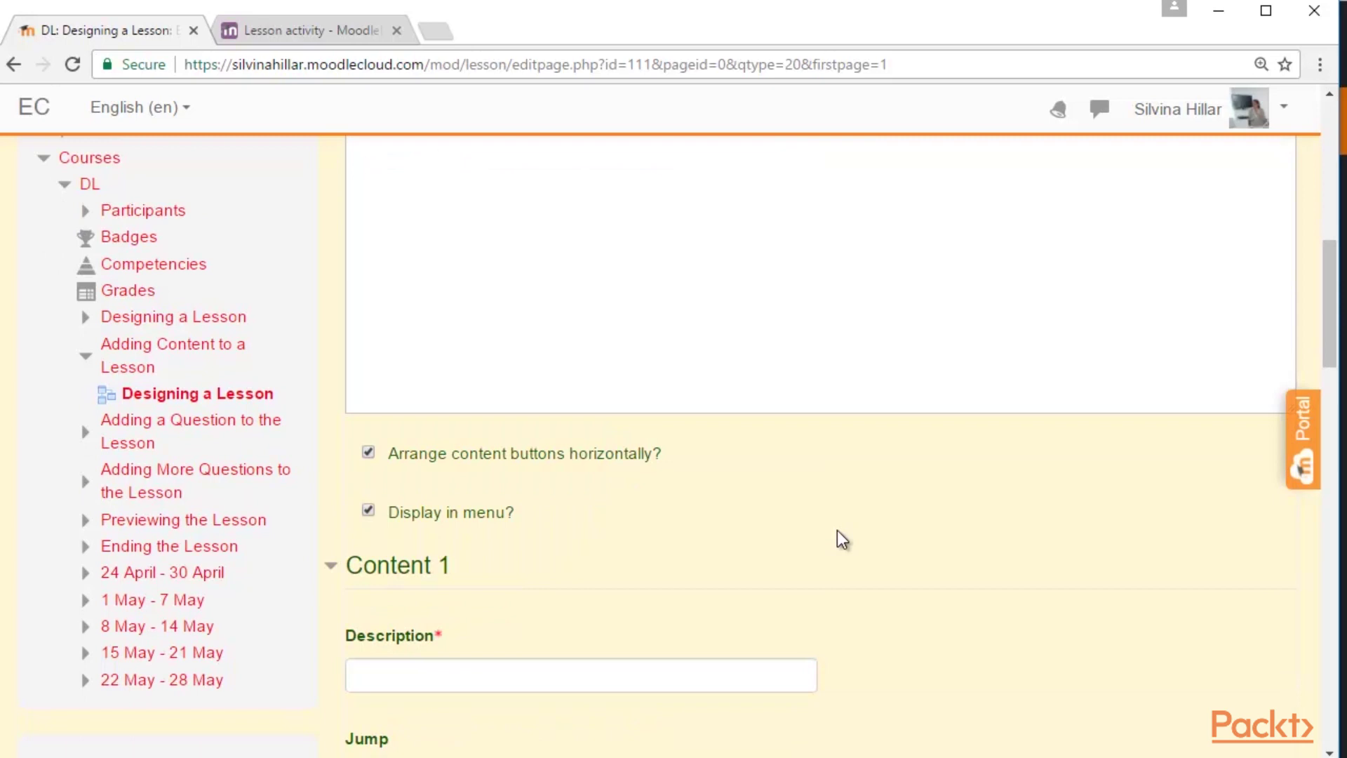
click(431, 683)
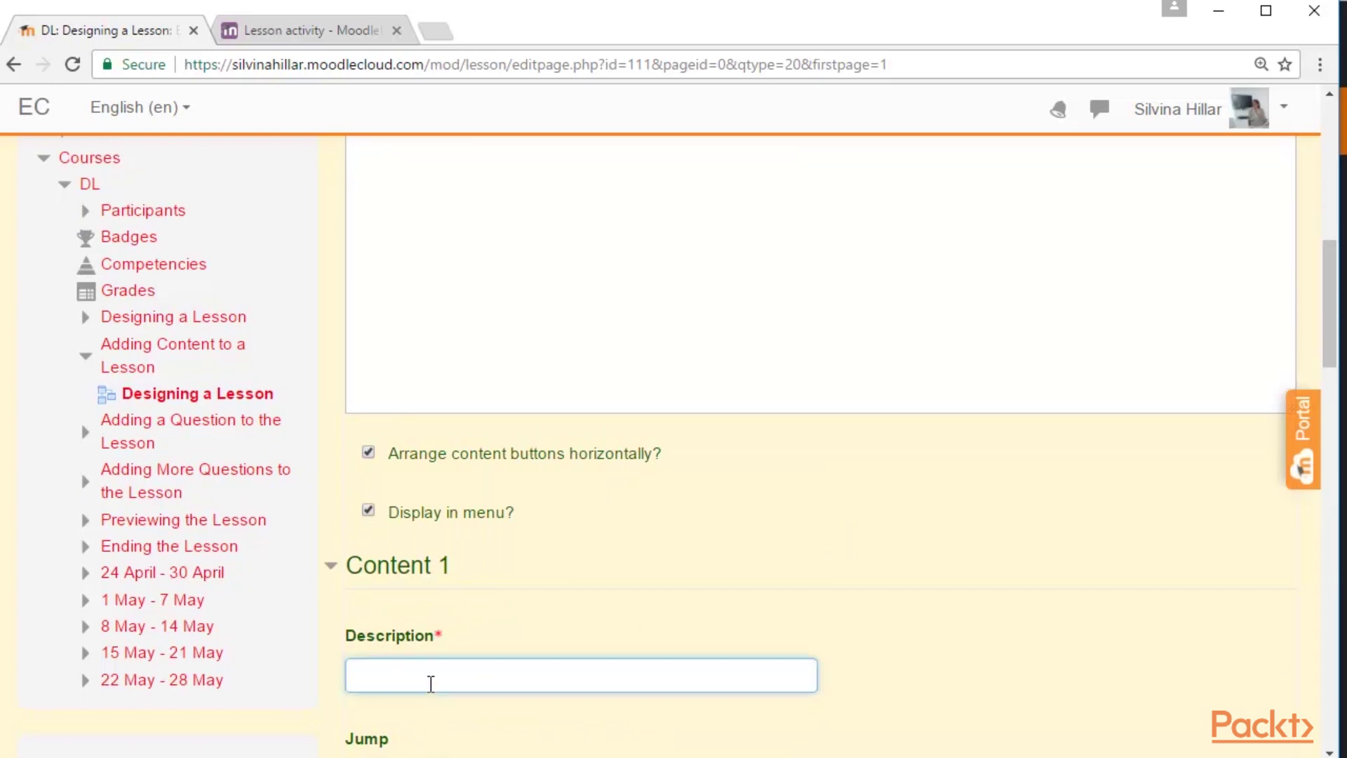
Describe Content 1 as 'Content' and Content 2 as 'What do we know?'.
text(Content)
scroll(466, 668, down, 4)
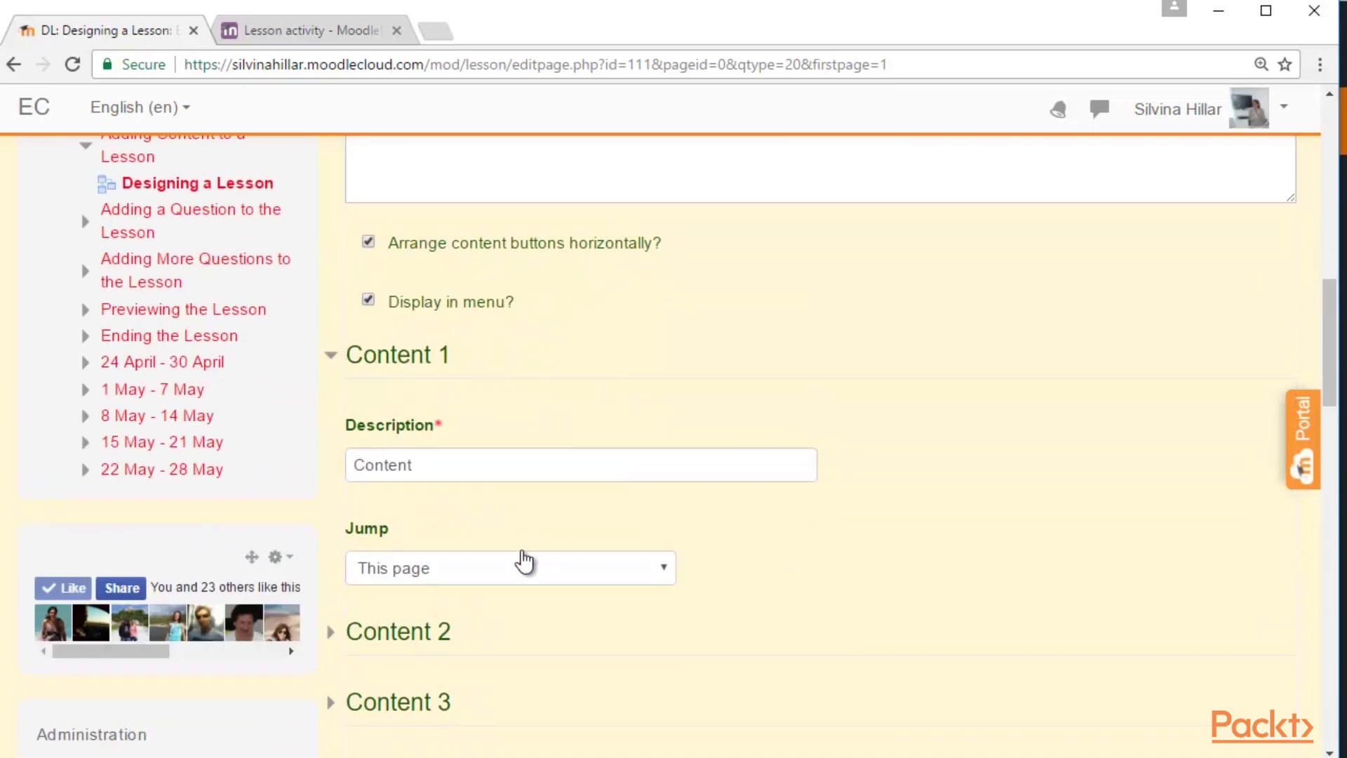
click(421, 640)
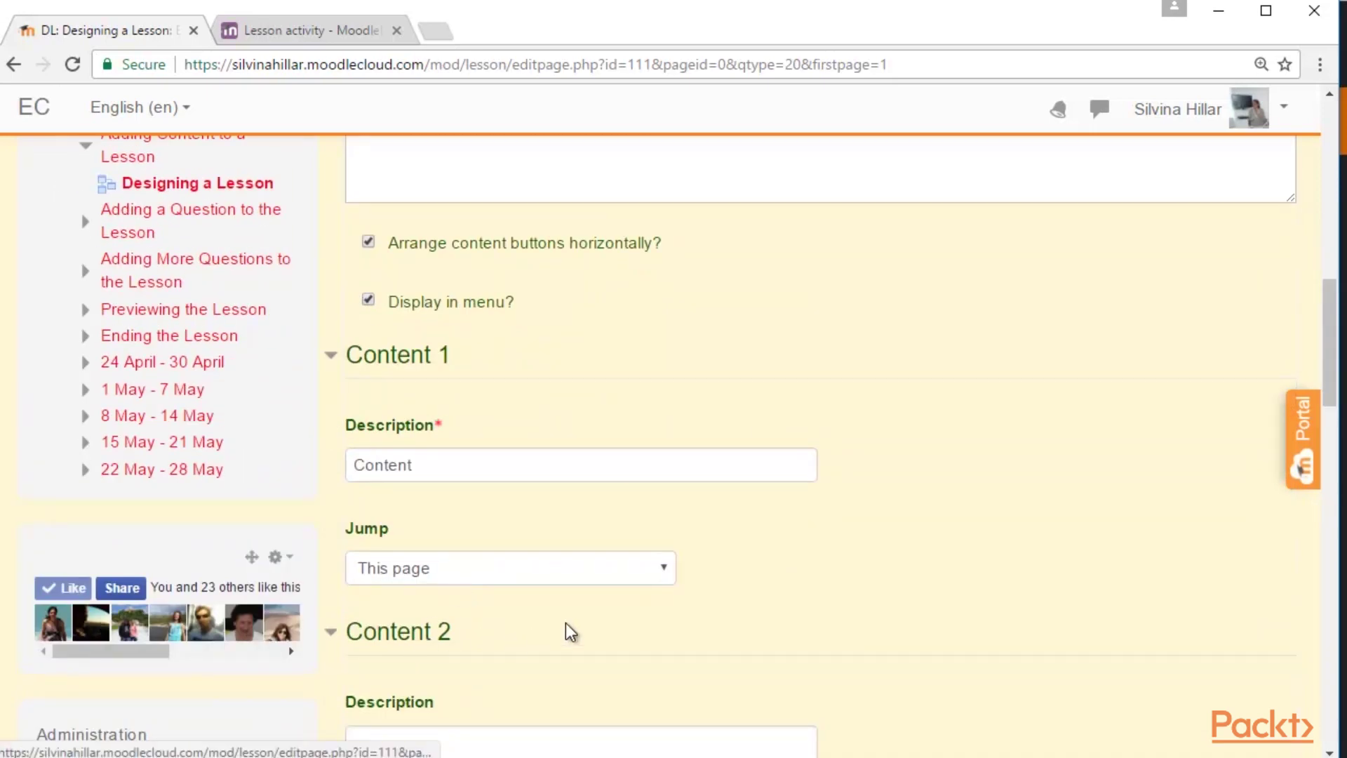
scroll(566, 631, down, 3)
click(437, 637)
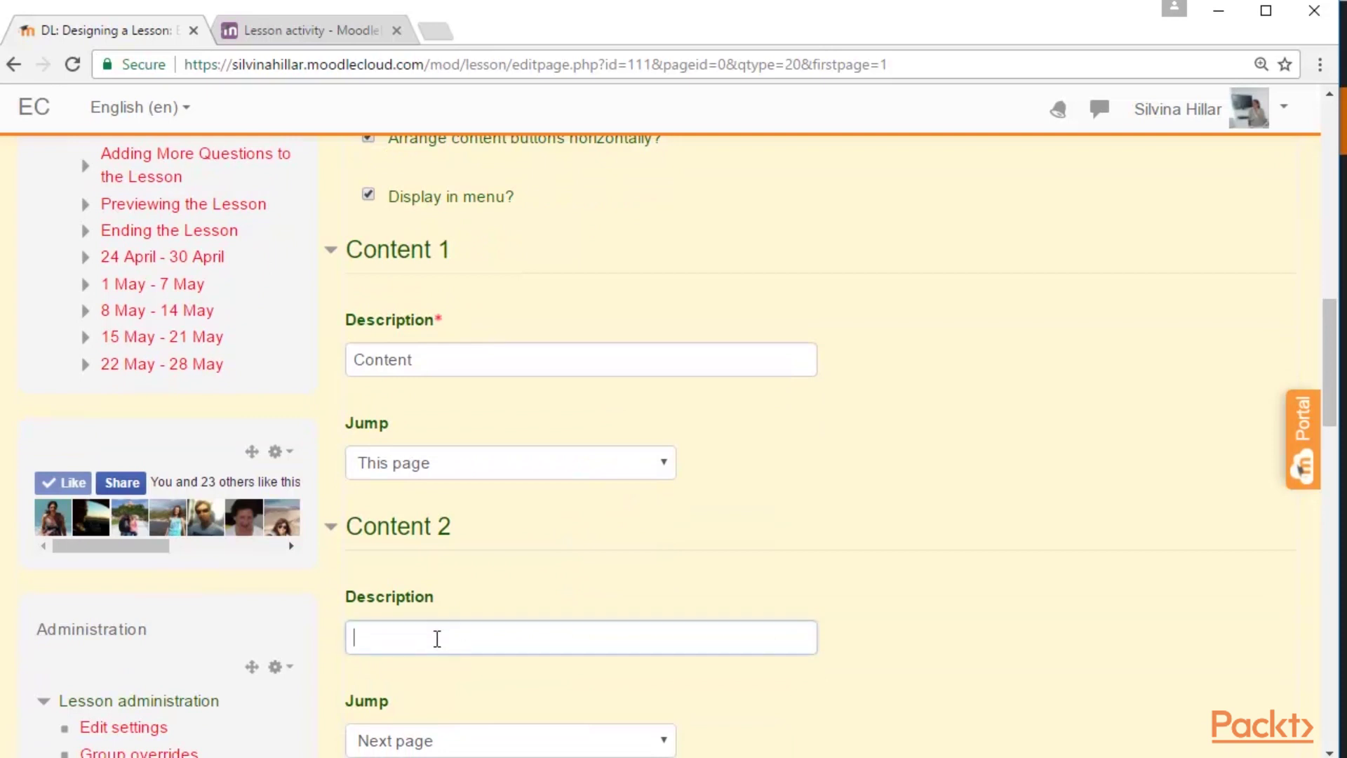
text(What do we know?)
Describe Content 3 as 'Lessons in Moodle' and Content 4 as 'Adding Content', then save the page.
scroll(496, 617, down, 4)
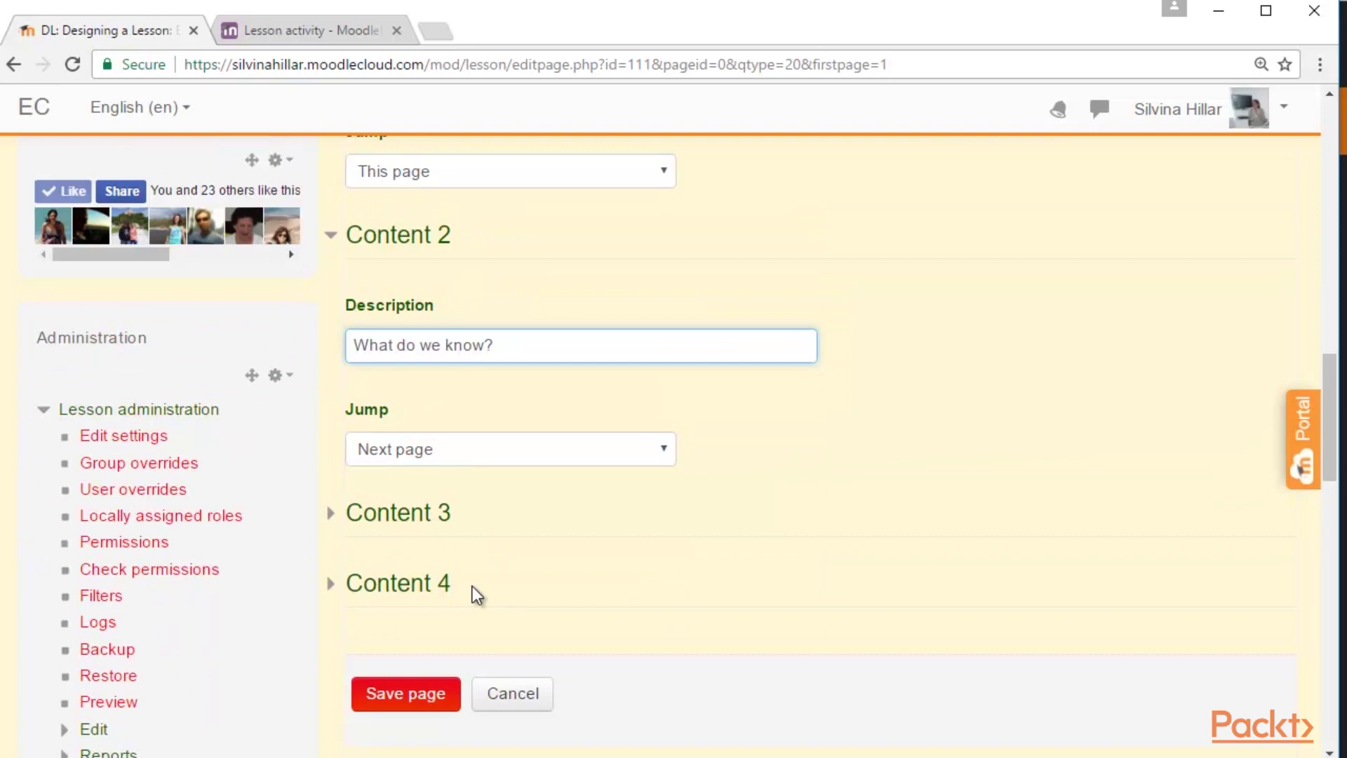
click(386, 515)
click(397, 595)
text(Lessons in Moodle)
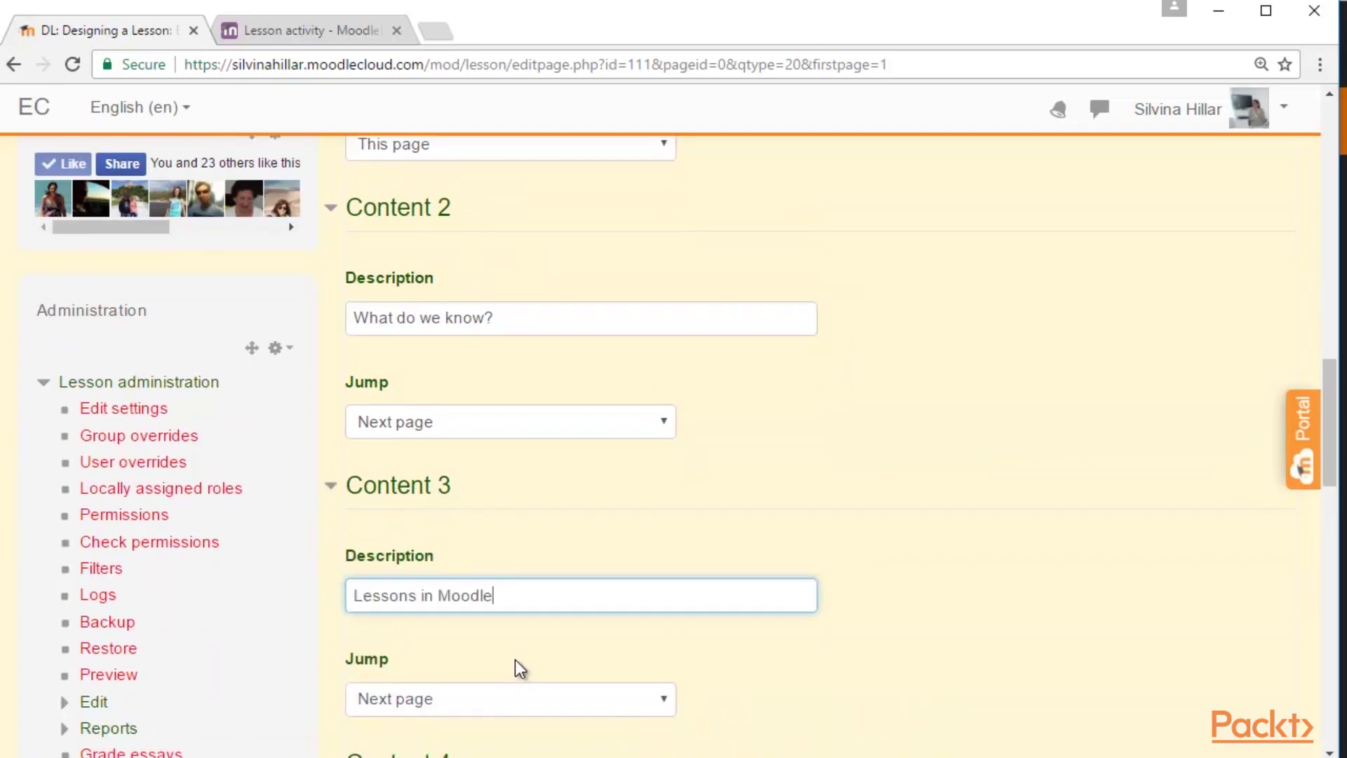
scroll(515, 660, down, 2)
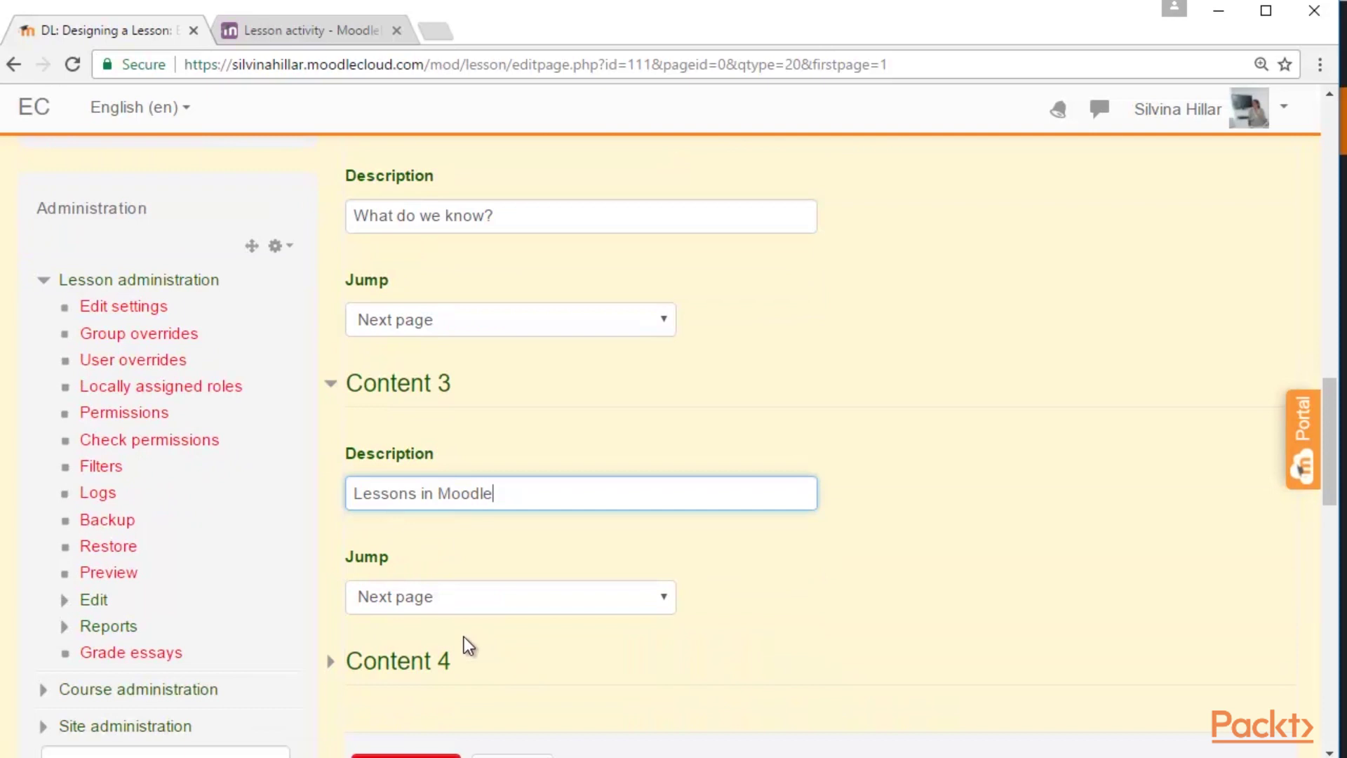
click(416, 672)
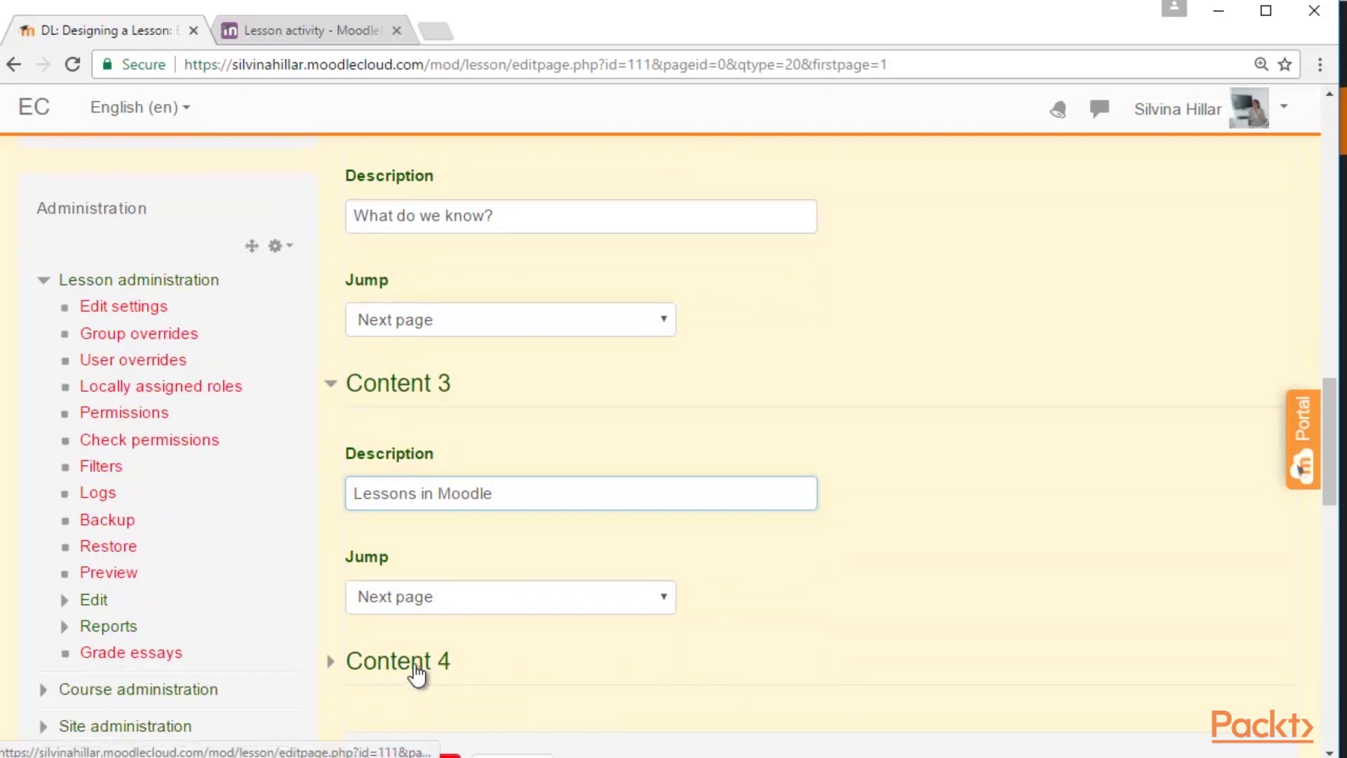
scroll(483, 659, down, 1)
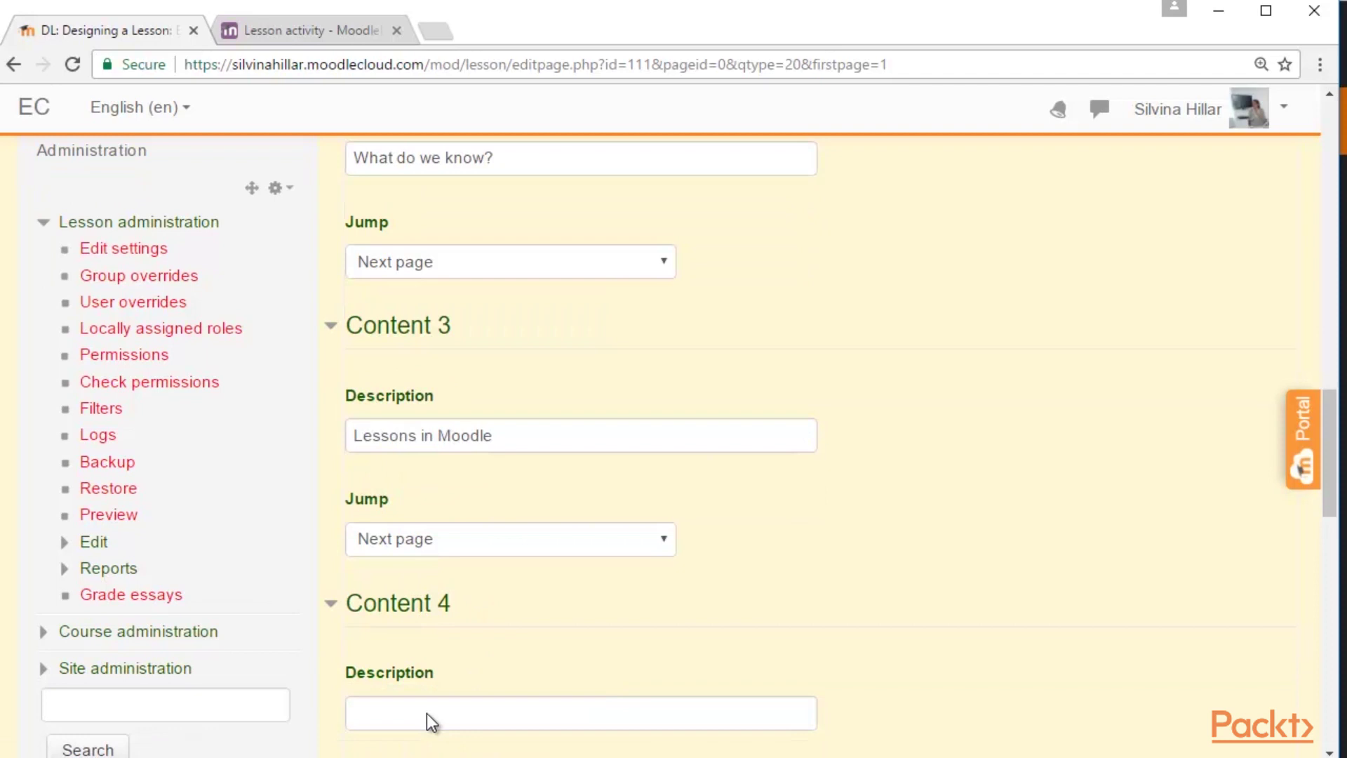
click(393, 714)
scroll(393, 714, down, 2)
text(Adding Content)
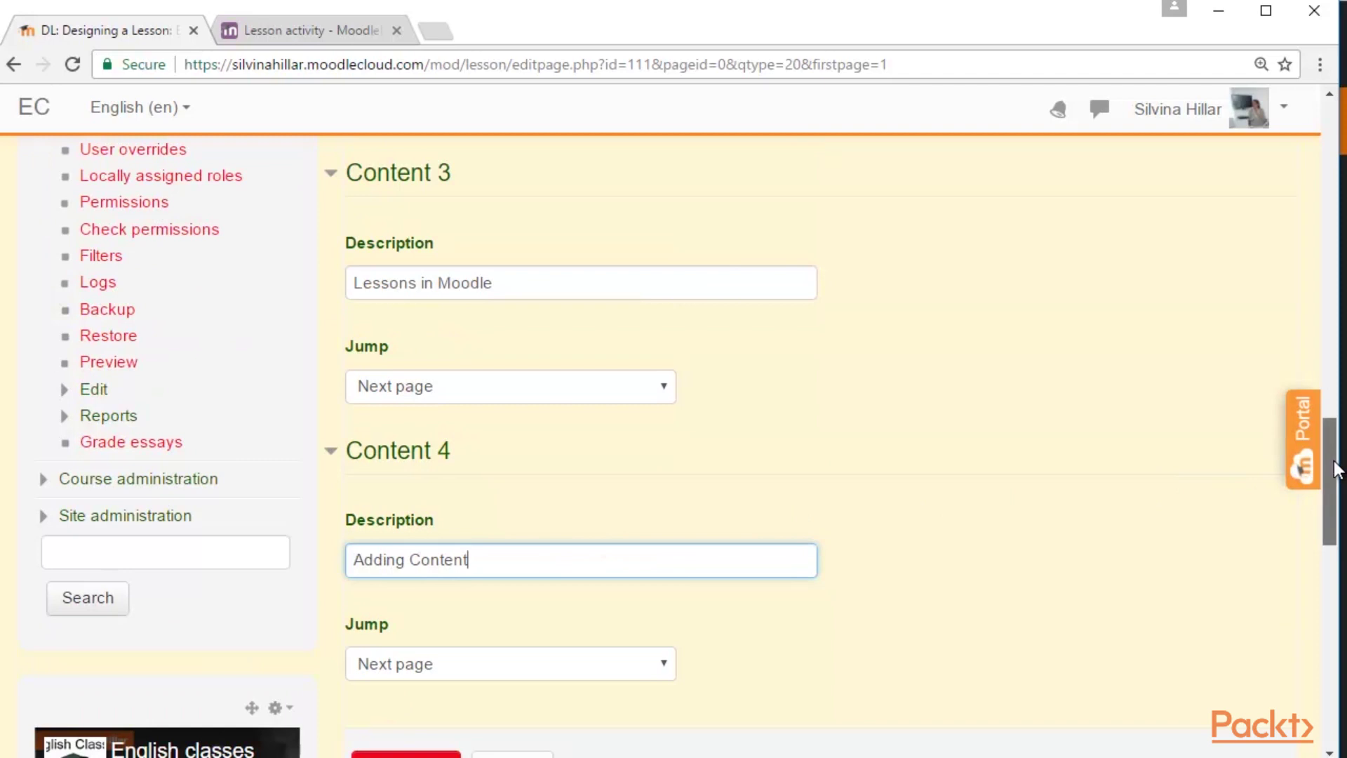
scroll(1333, 475, down, 1)
click(398, 730)
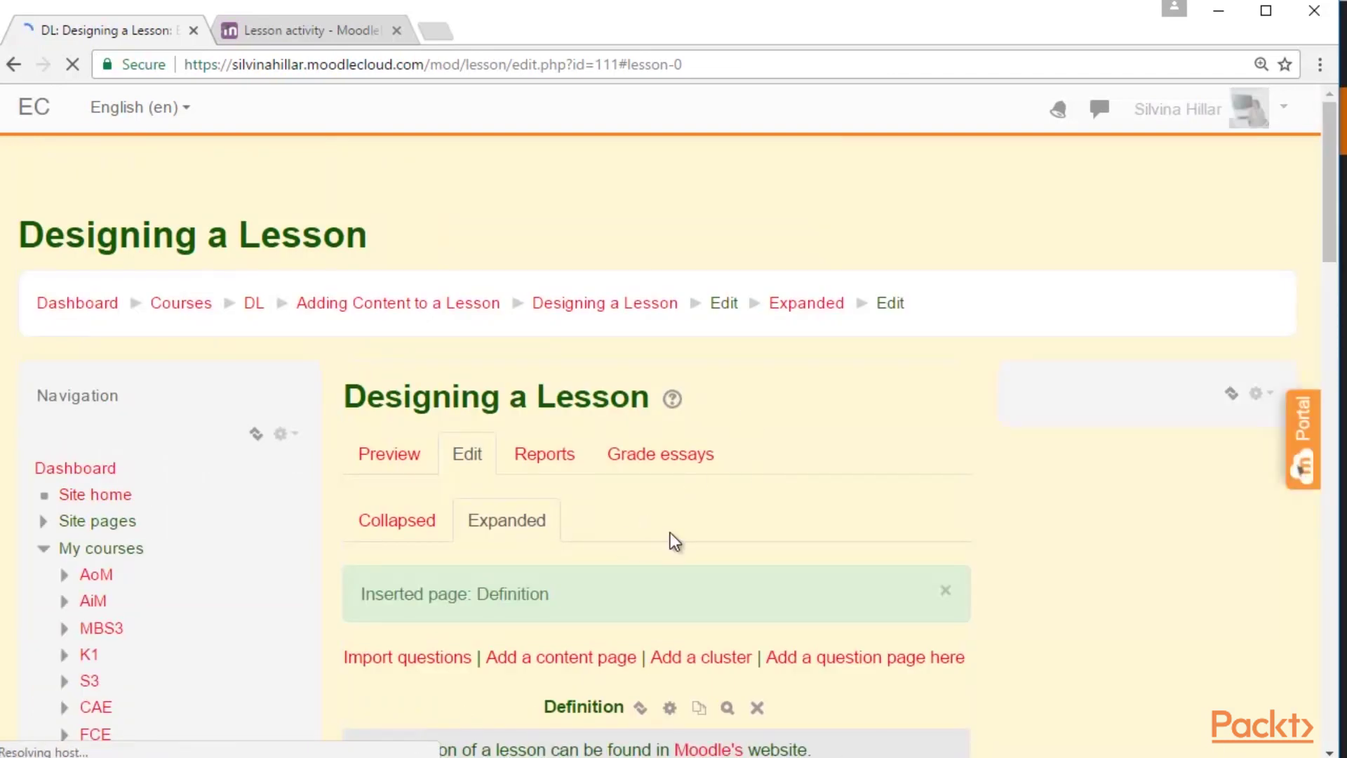
Scroll through the lesson edit view to review the Definition page and its button jumps.
scroll(671, 532, down, 1)
scroll(684, 525, down, 4)
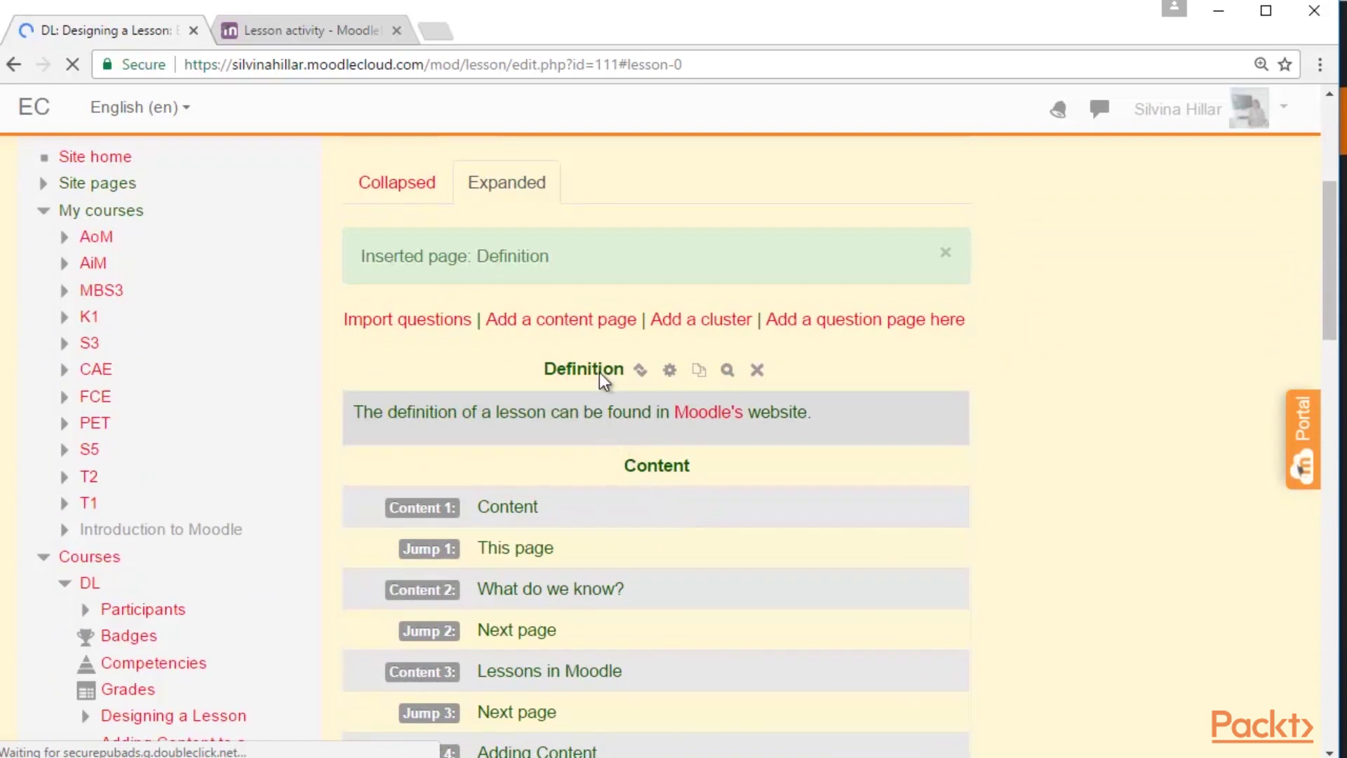
scroll(600, 368, down, 3)
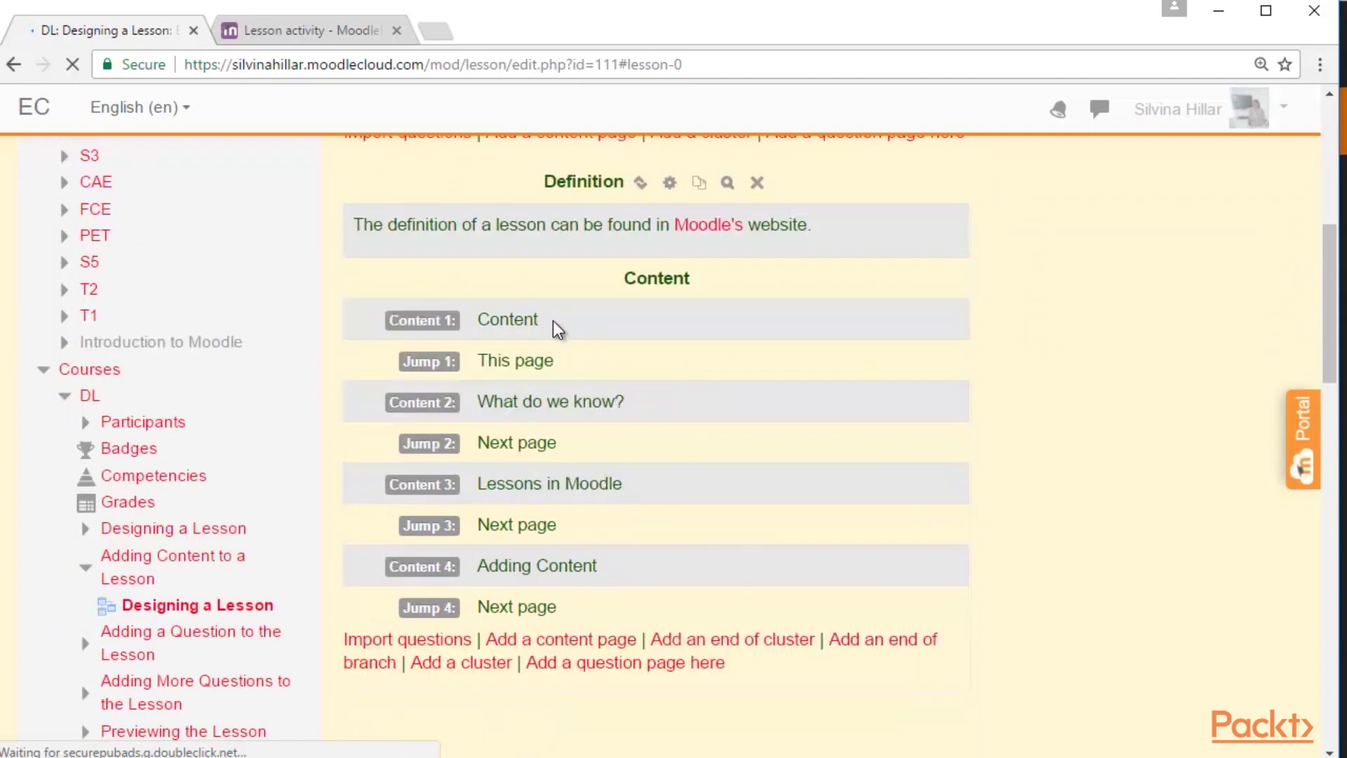